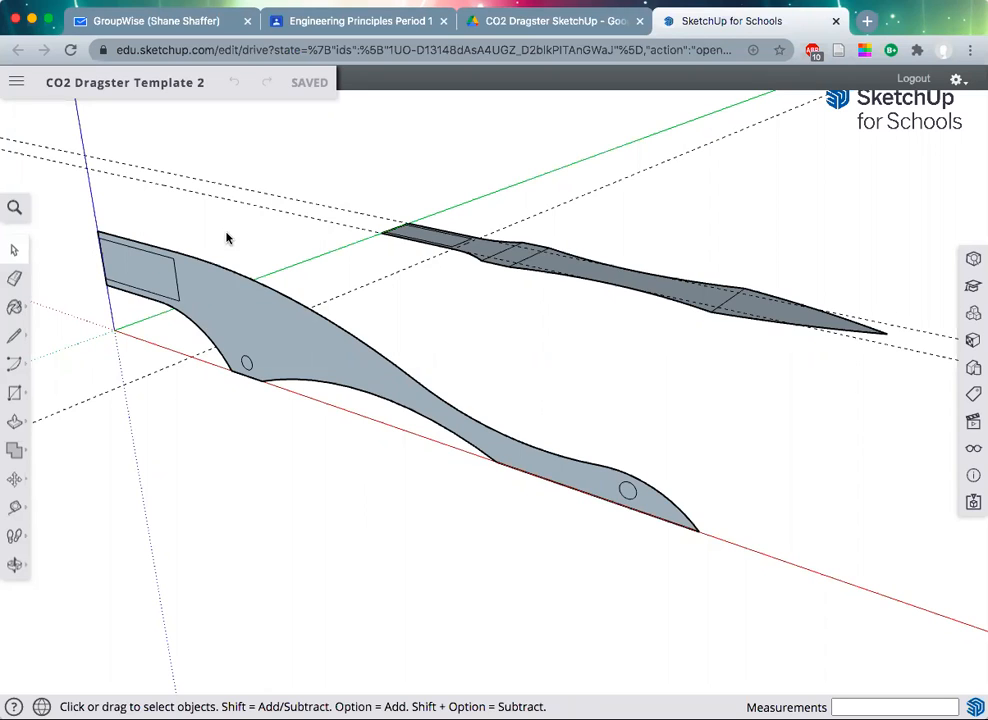
Erase the inner rectangle's lines at the rear of the dragster's side-view profile
key("e")
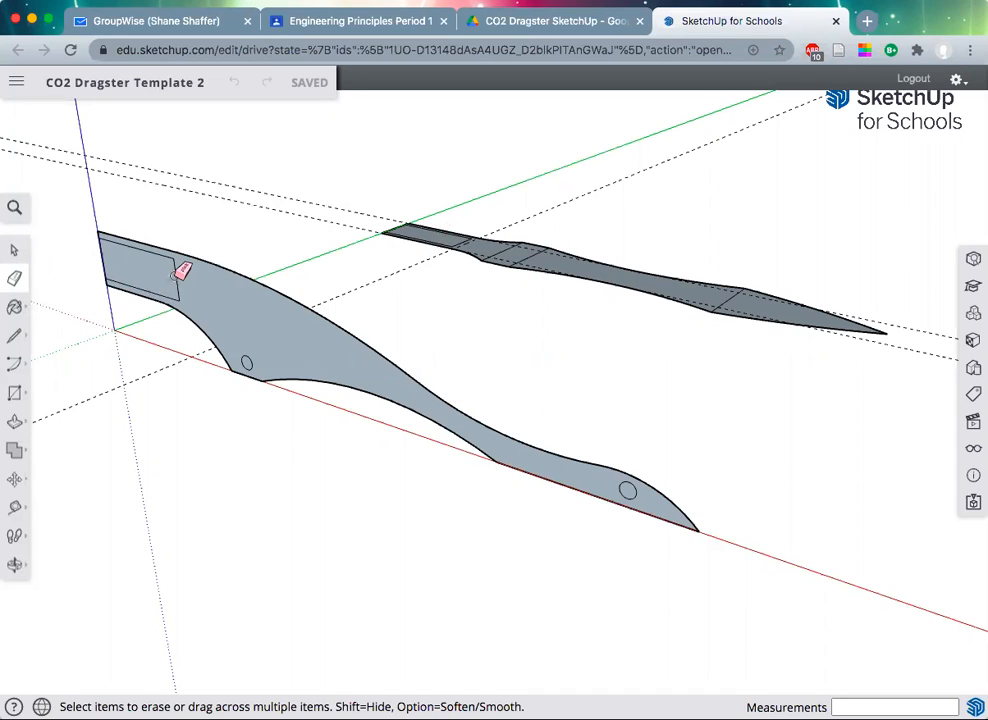
left_click_drag(178, 270, 174, 254)
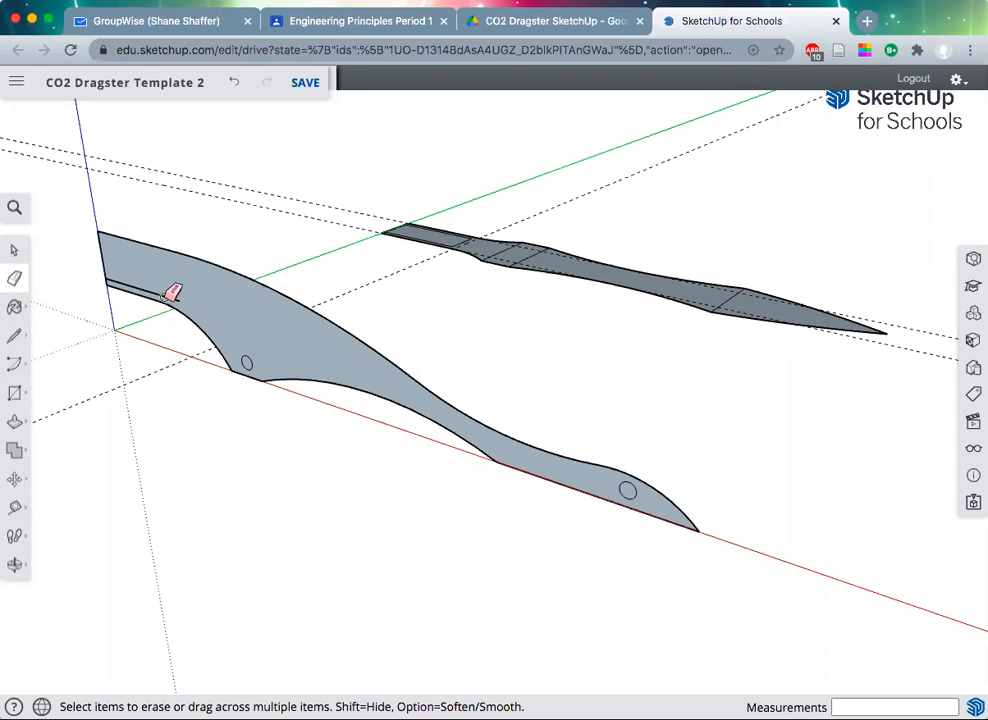
scroll(470, 228, "up", 2)
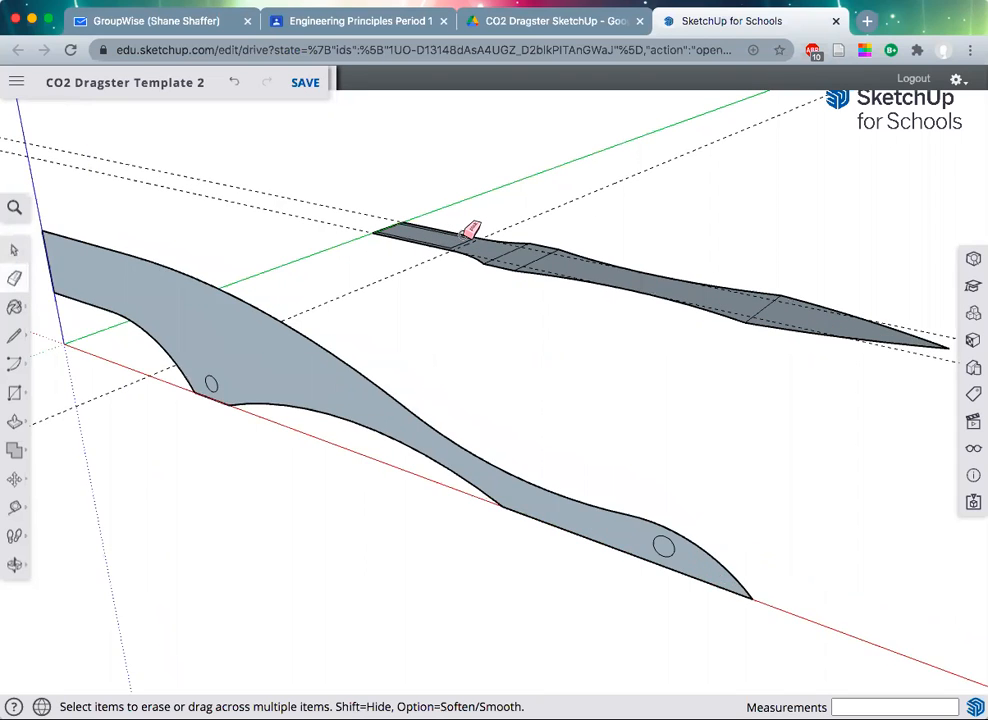
Erase the inner rectangle and the two rear cross lines from the dragster's top-view profile, undoing the stray erasure of its outline
scroll(470, 230, "up", 5)
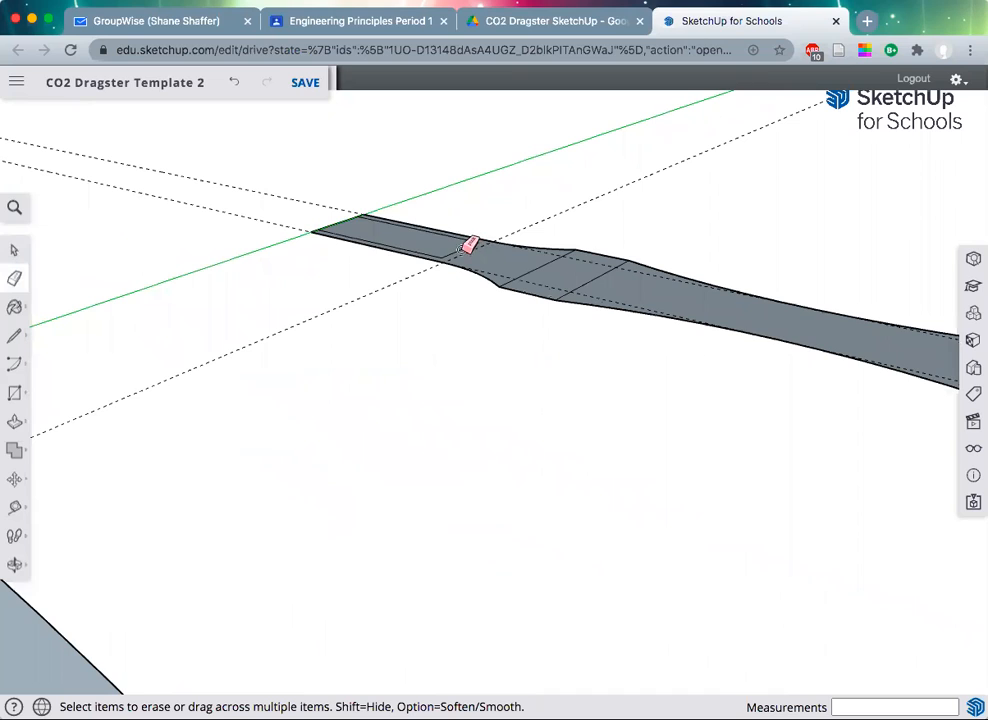
left_click_drag(463, 249, 440, 241)
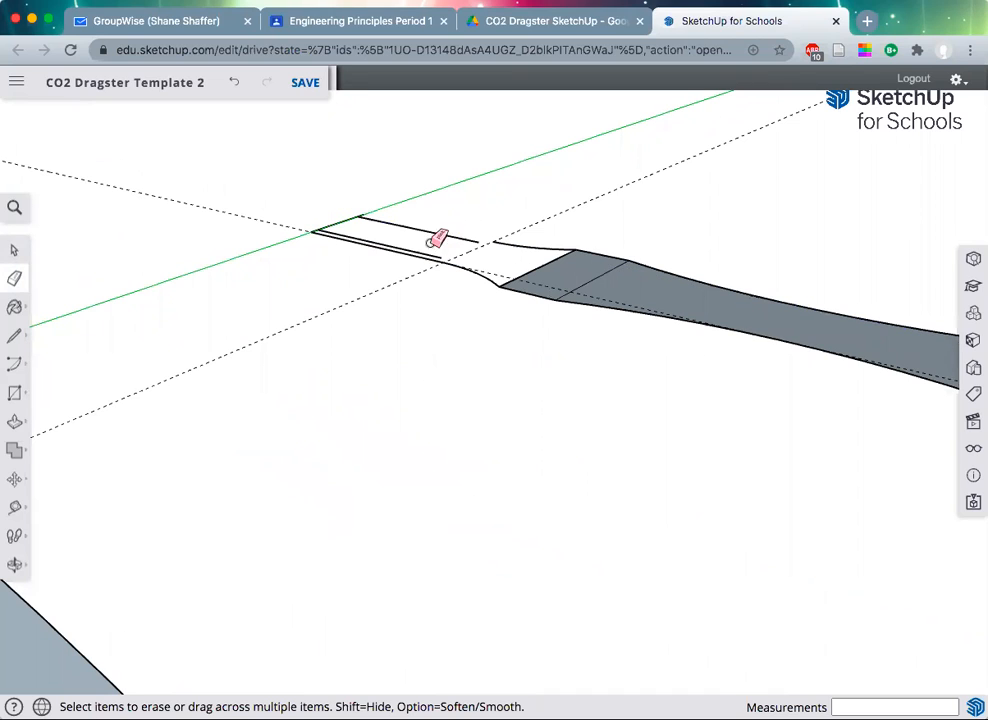
left_click(233, 83)
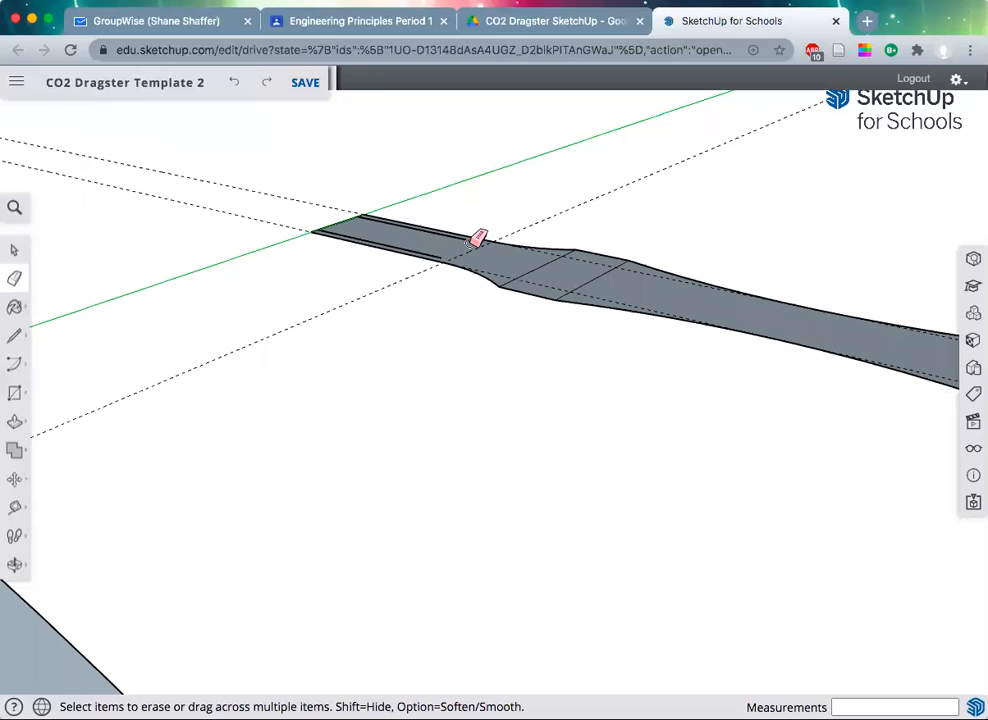
mouse_move(439, 247)
left_mouse_down()
mouse_move(505, 252)
mouse_move(591, 278)
left_mouse_up()
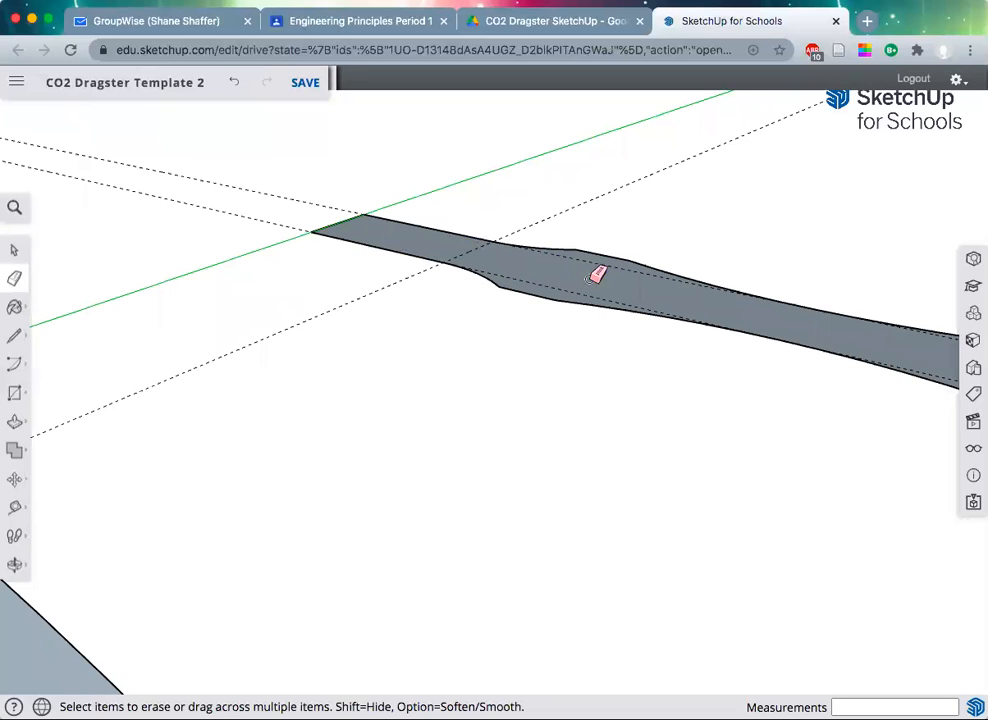
Erase the three dashed guide lines crossing the top-view profile
left_click(592, 263)
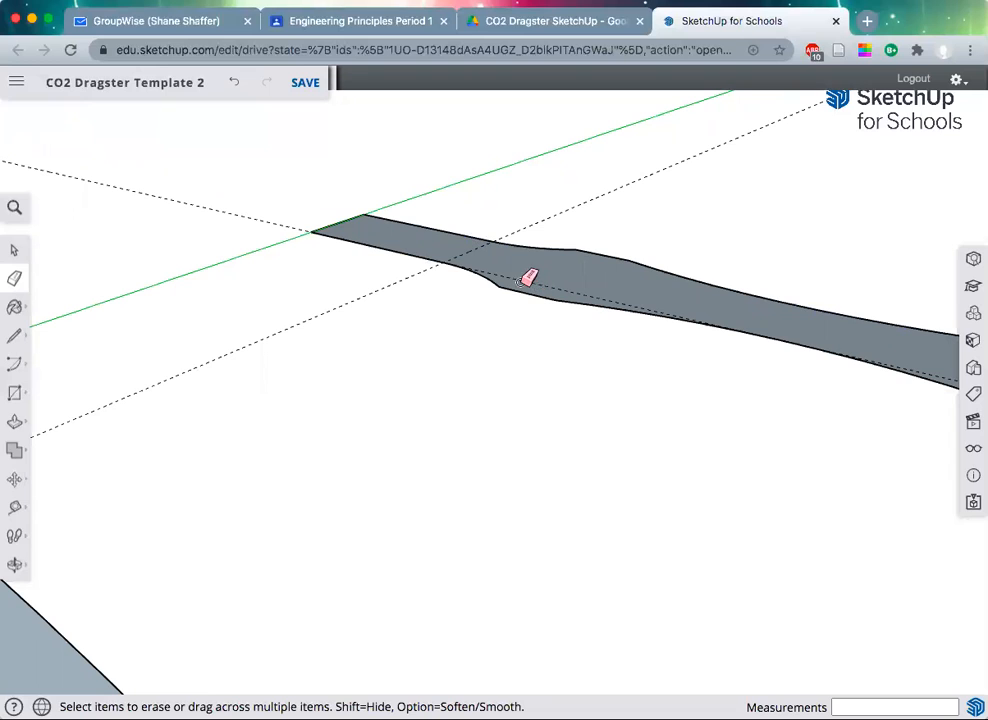
left_click(524, 281)
left_click(484, 246)
Erase the remaining cross line near the front end of the top-view profile
scroll(551, 256, "down", 5)
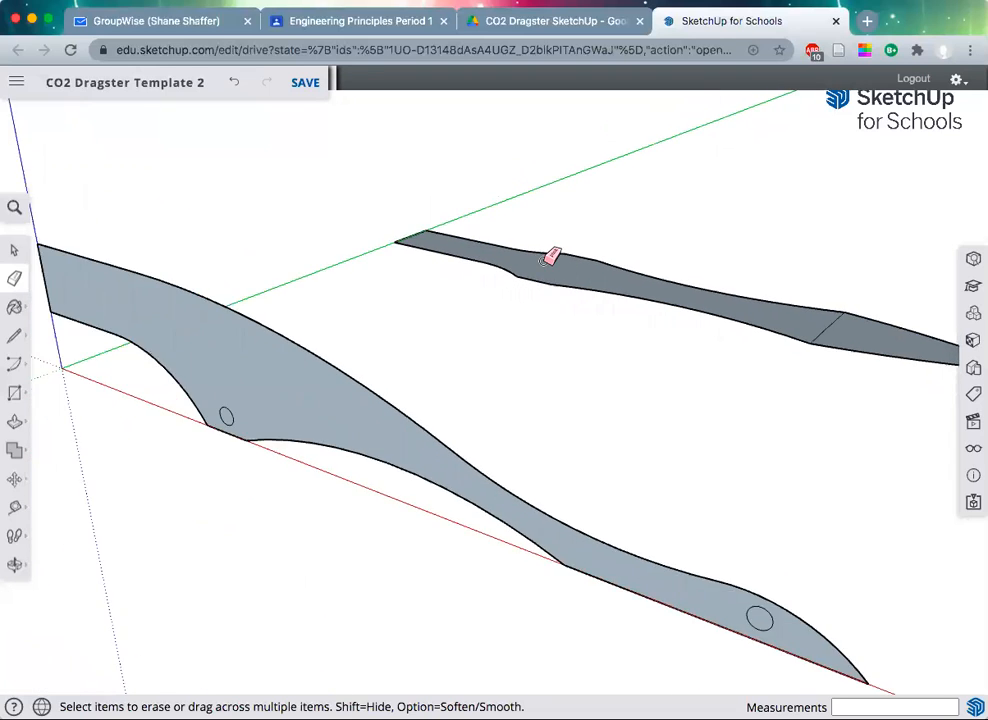
scroll(543, 261, "down", 3)
left_click(774, 313)
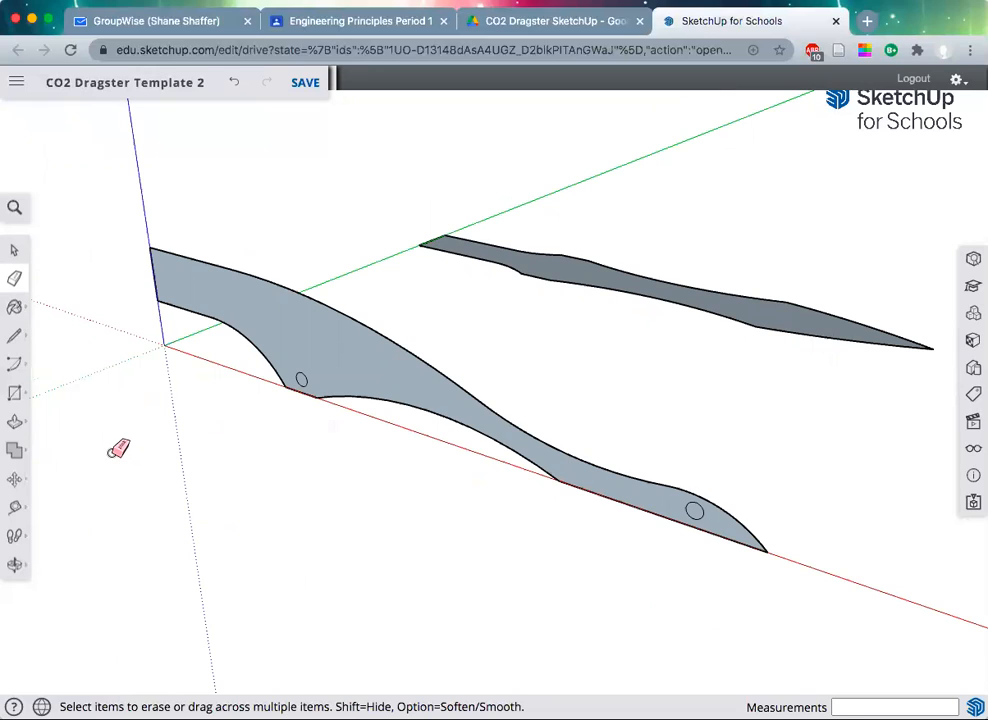
Push/Pull the top-view profile upward about 3 7/8" so it stands taller than the side-view profile
key("p")
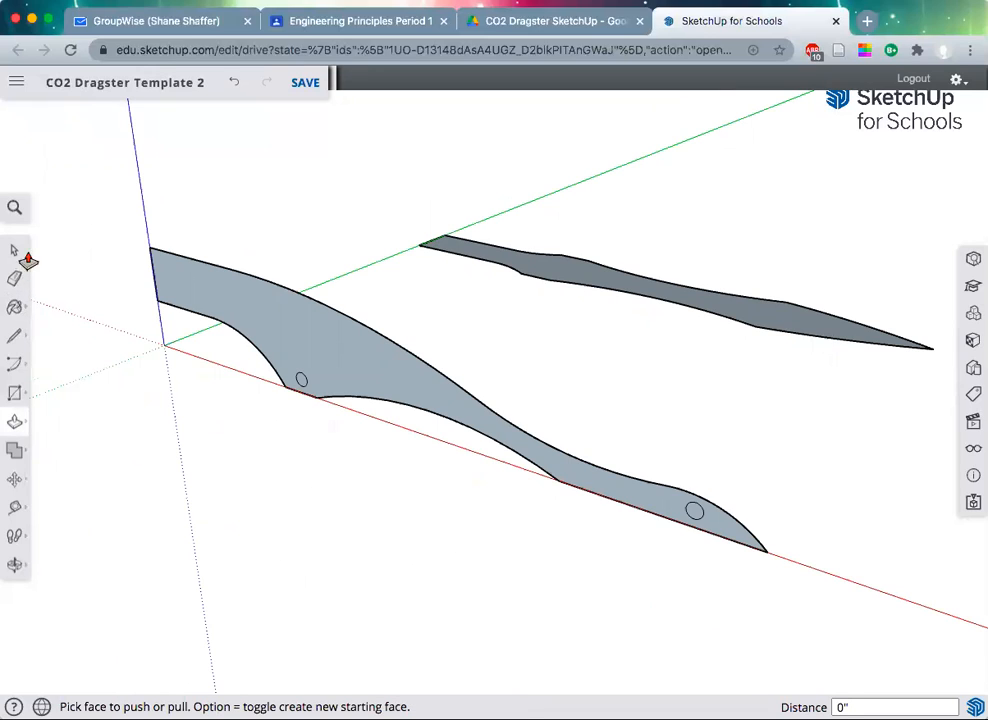
left_click(14, 422)
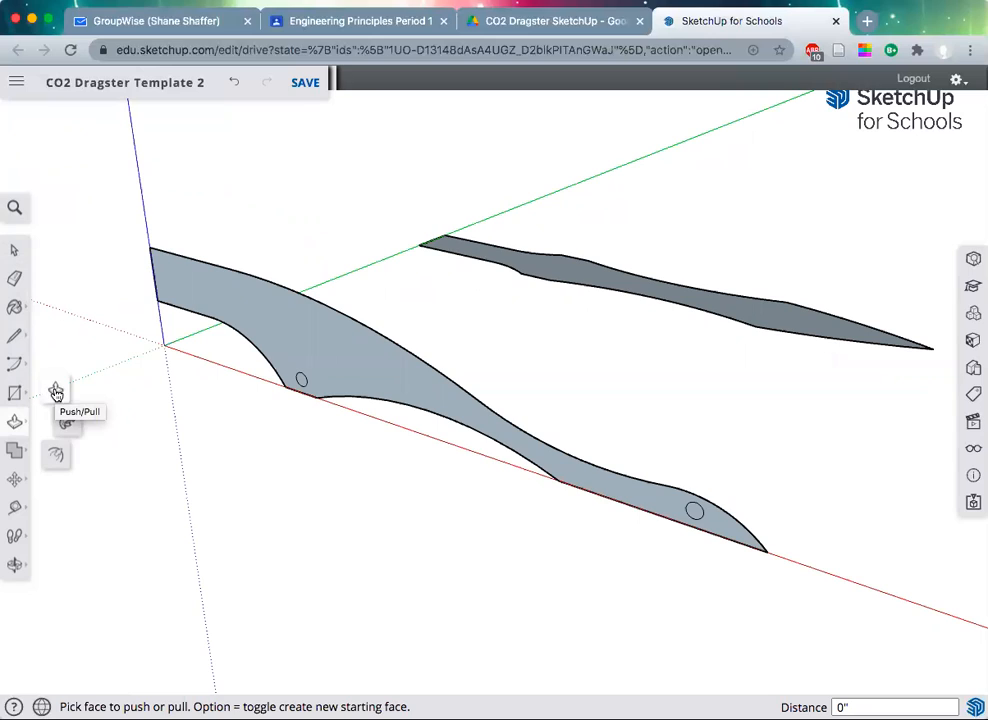
left_click(56, 391)
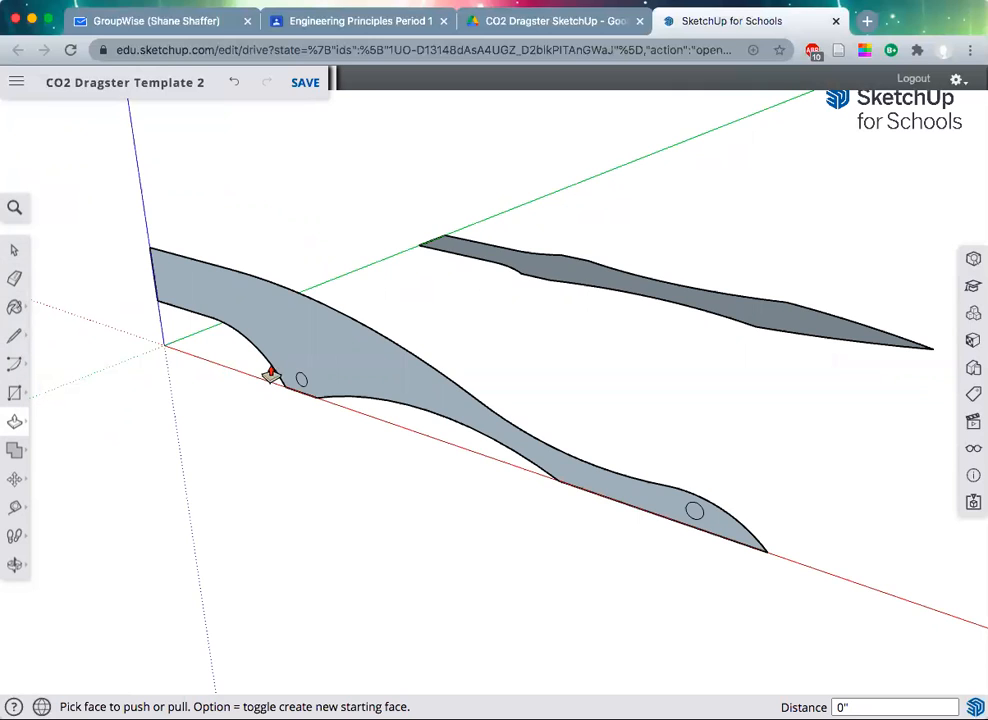
left_click(572, 272)
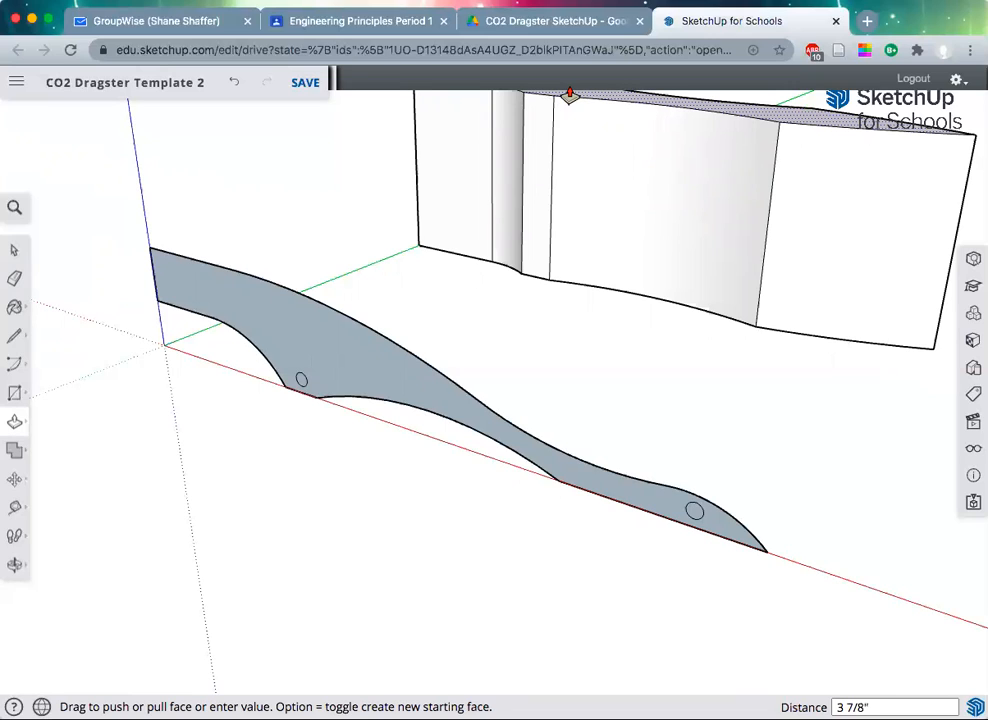
left_click(570, 95)
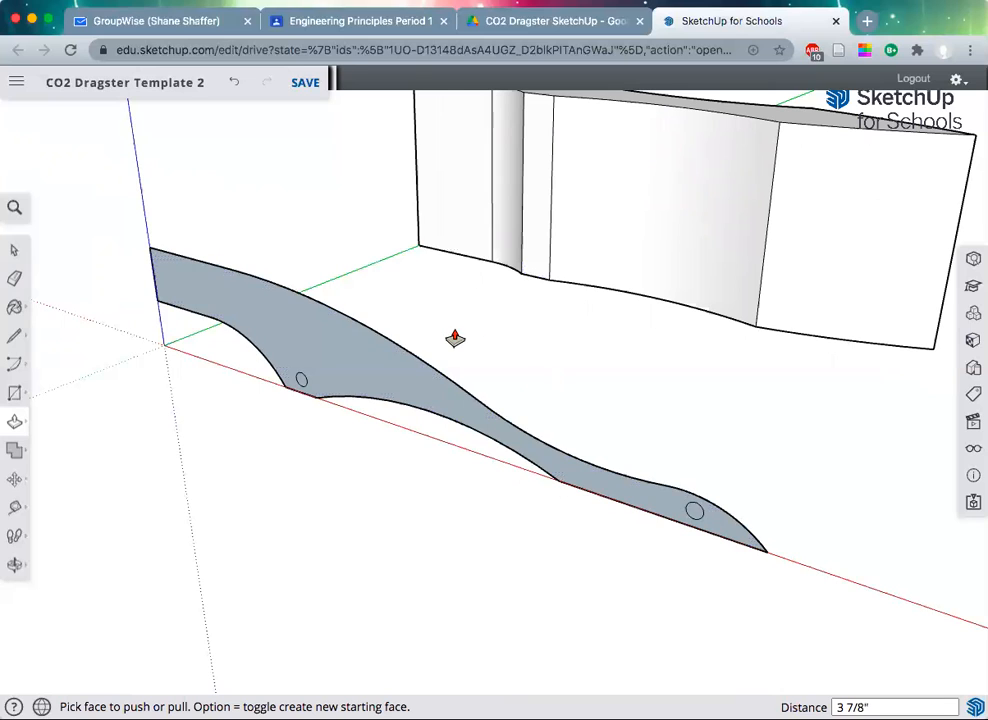
Push/Pull the side-view profile about 1' 6 5/16" through and well past the extruded top-view body
scroll(455, 338, "down", 3)
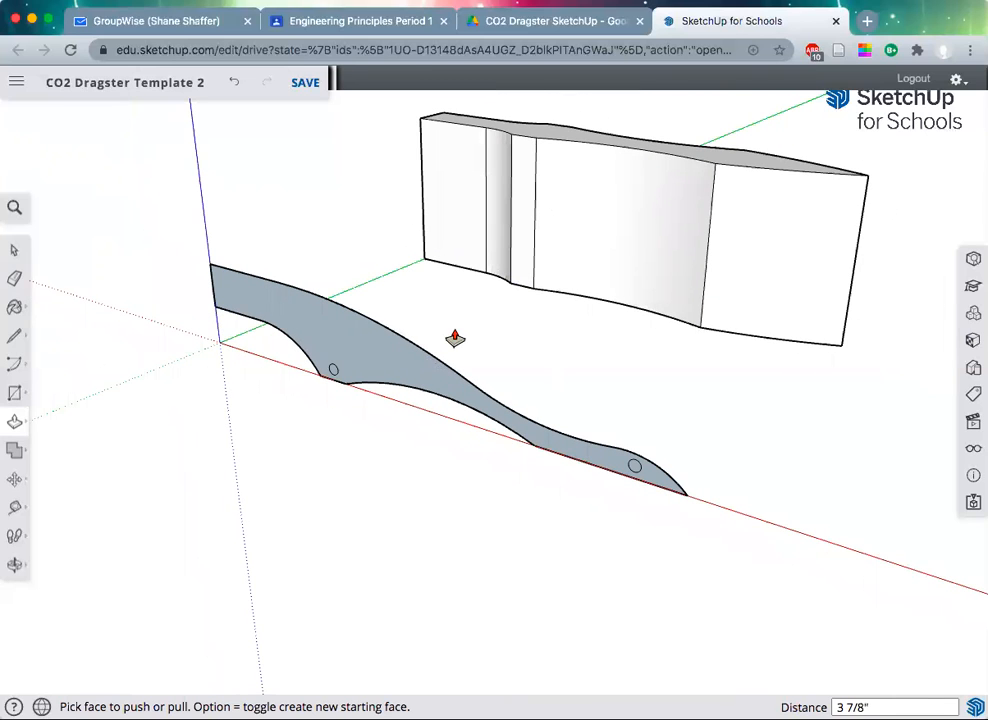
key("o")
left_click_drag(353, 346, 320, 365)
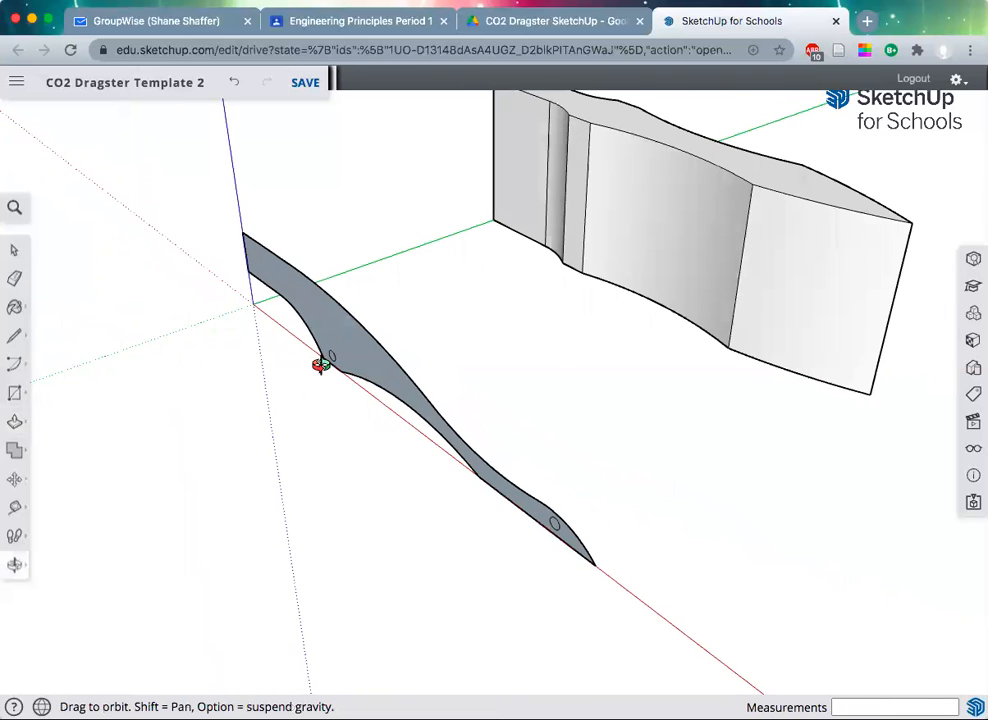
key("h")
mouse_move(434, 403)
left_mouse_down()
mouse_move(399, 463)
mouse_move(383, 446)
left_mouse_up()
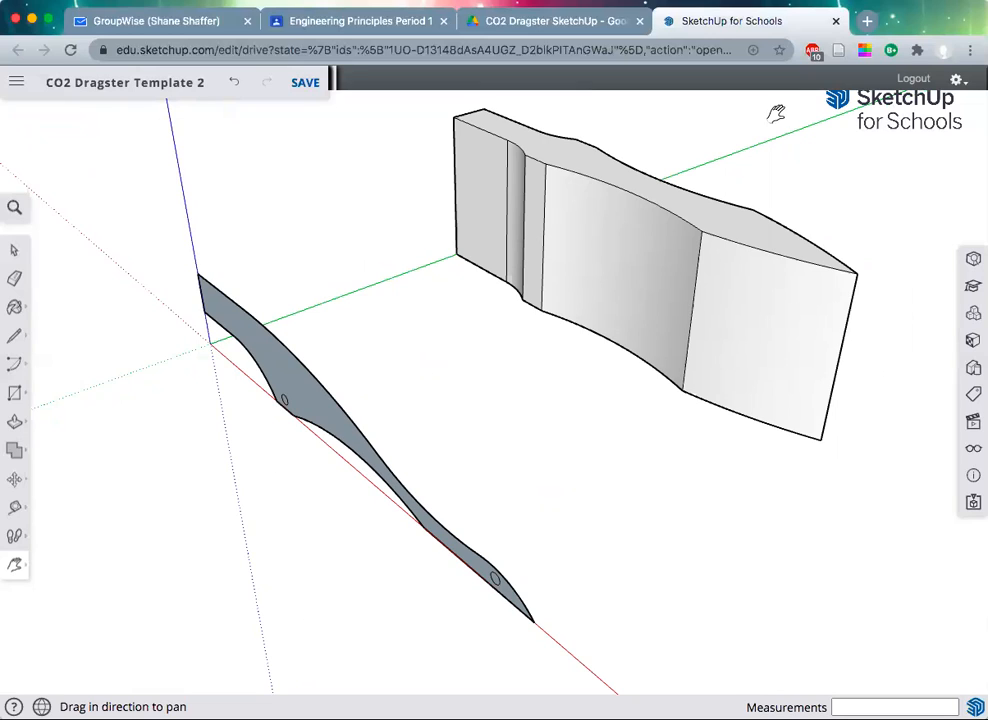
key("p")
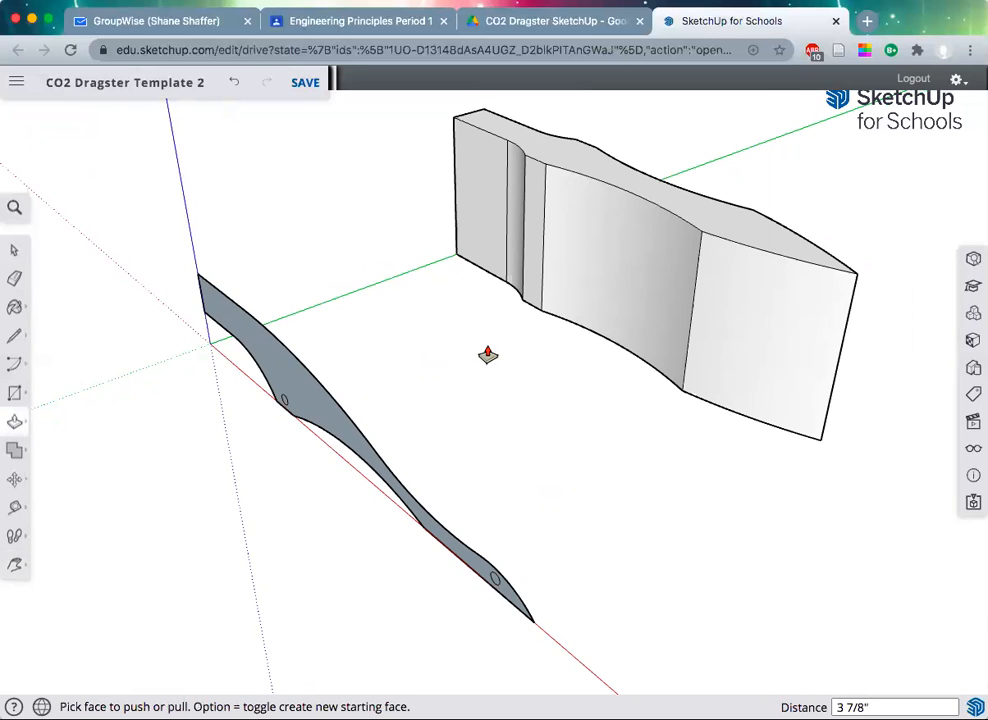
left_click(302, 393)
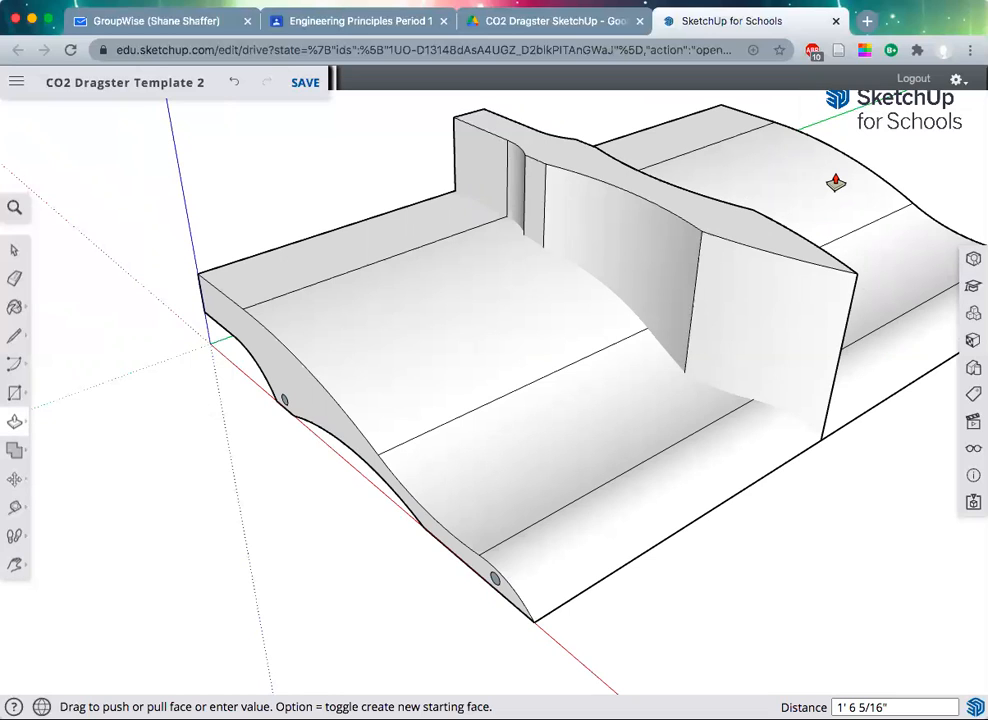
left_click(835, 182)
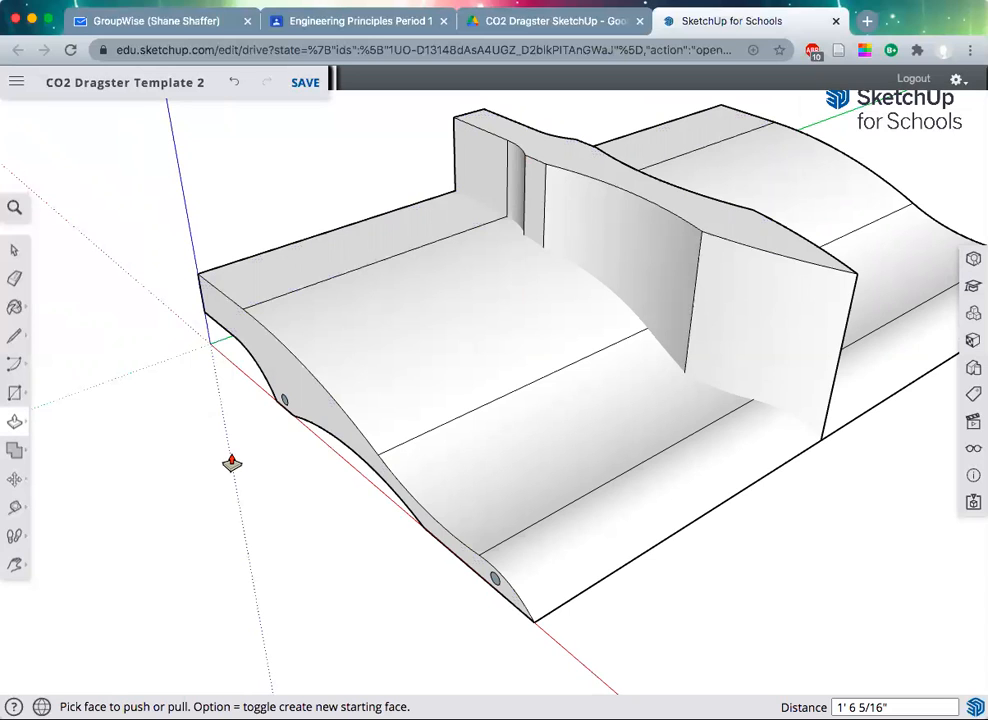
key("h")
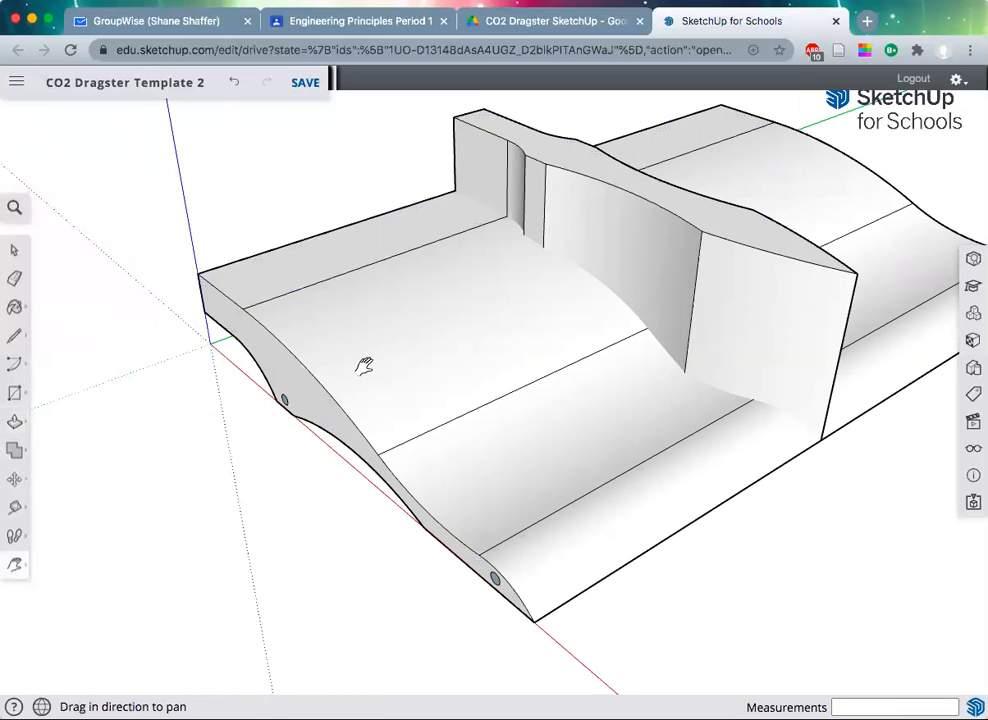
scroll(340, 374, "down", 2)
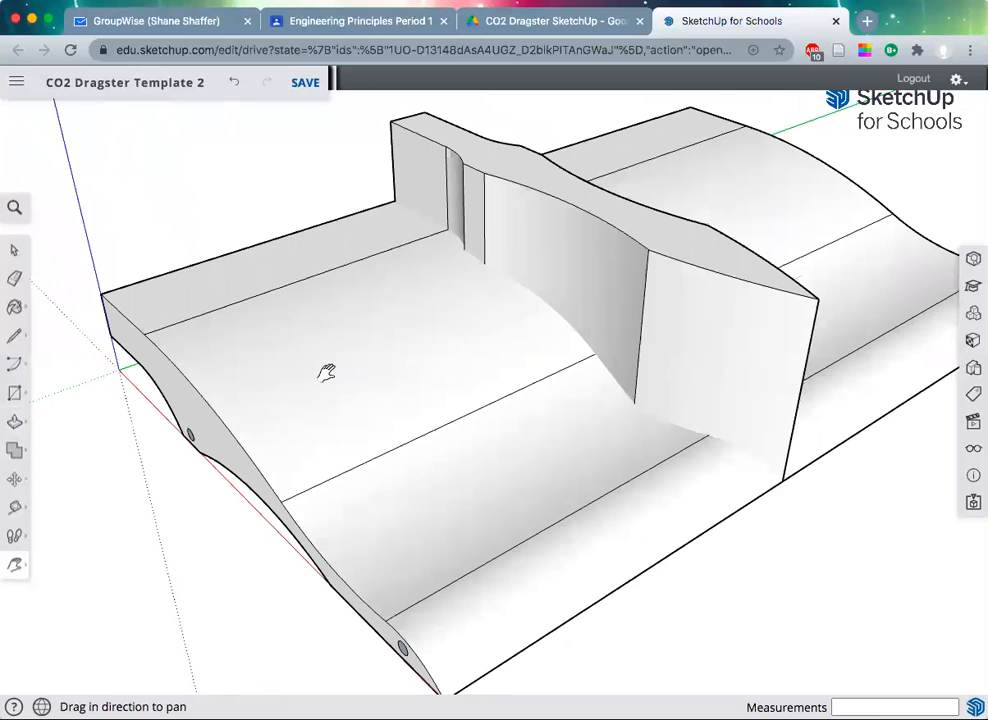
left_click_drag(378, 361, 368, 370)
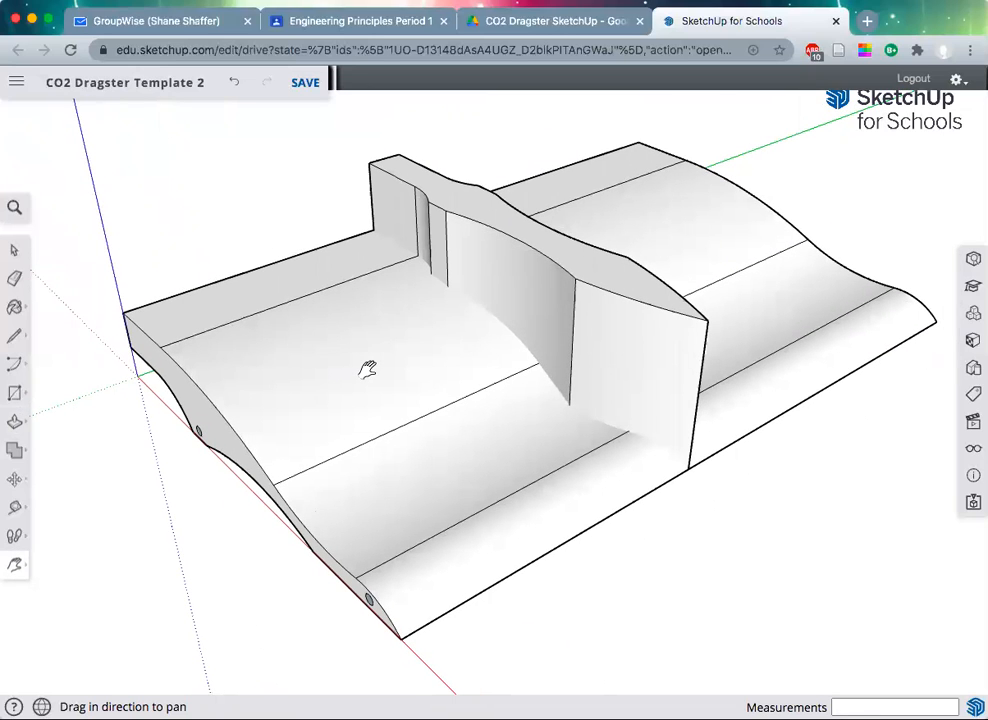
key("space")
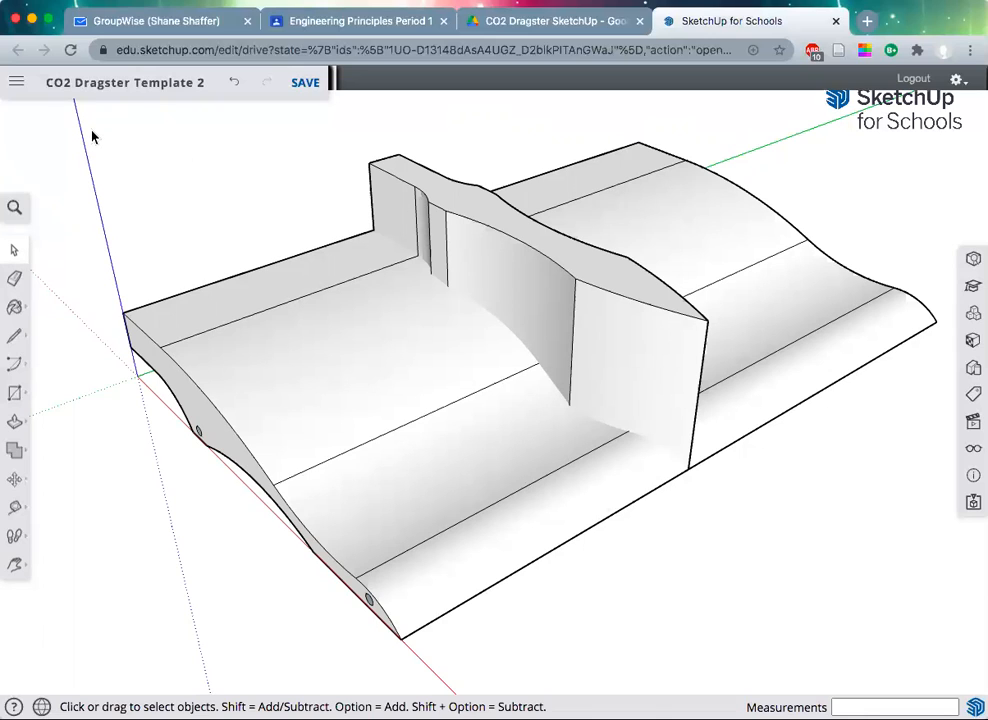
key("c")
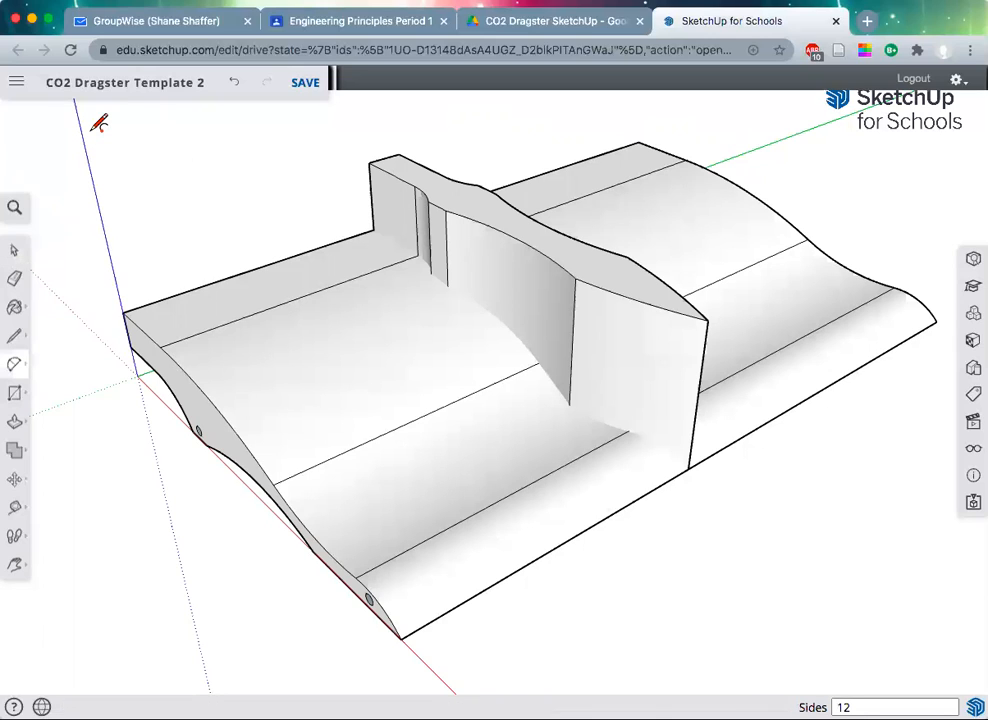
key("space")
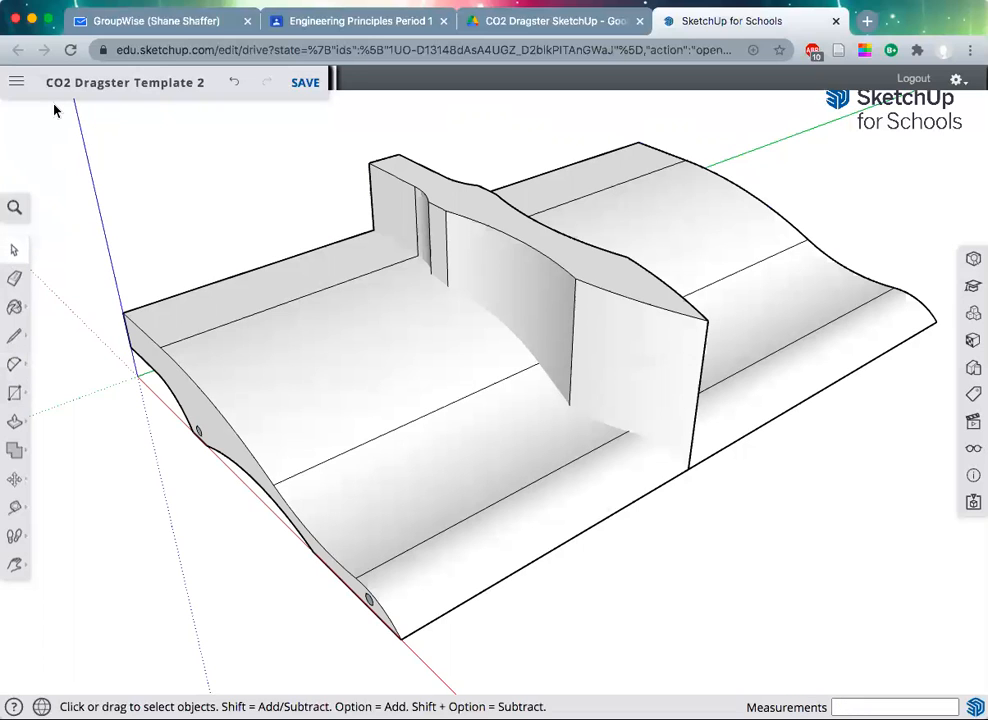
key("super+a")
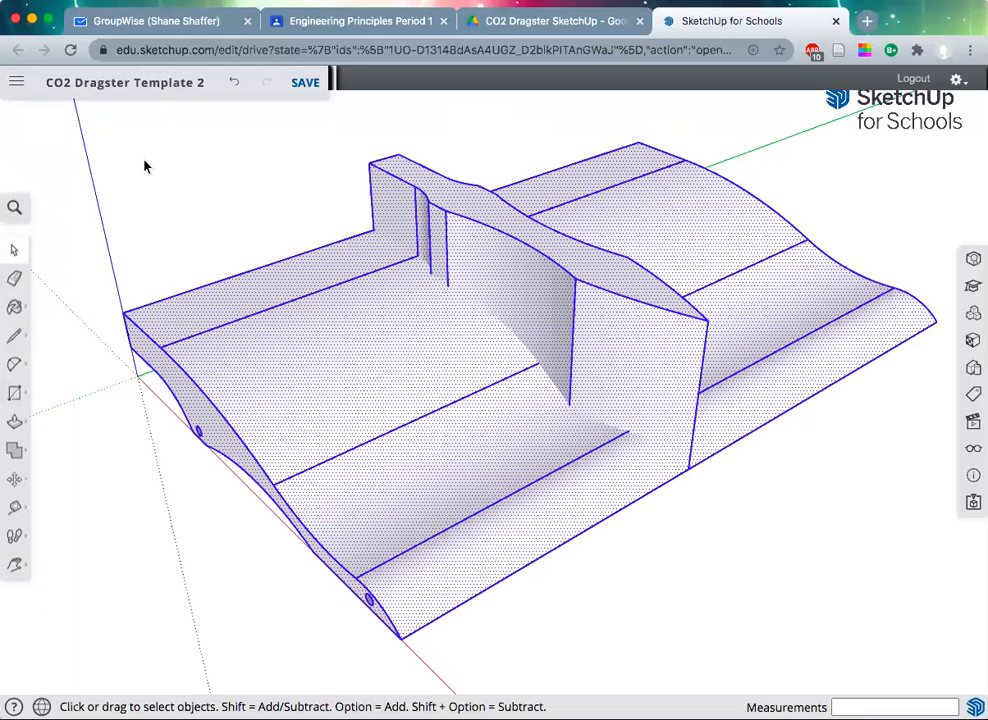
left_click(103, 147)
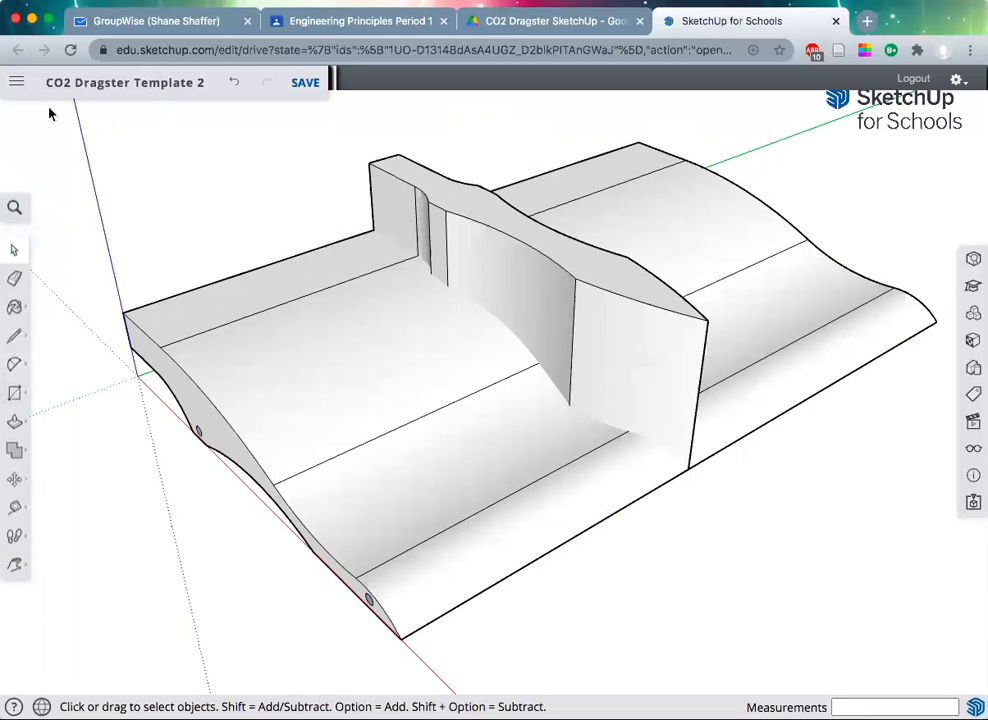
Select both crossing bodies completely and try Intersect Faces with the model, undoing the intersection
left_click_drag(48, 107, 951, 662)
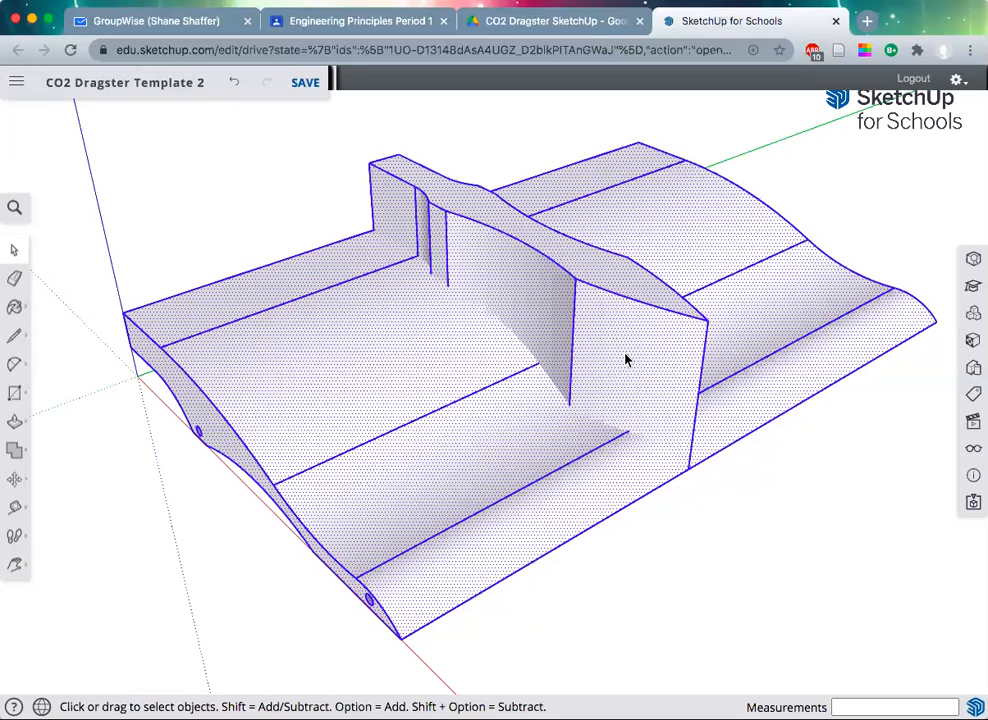
right_click(457, 346)
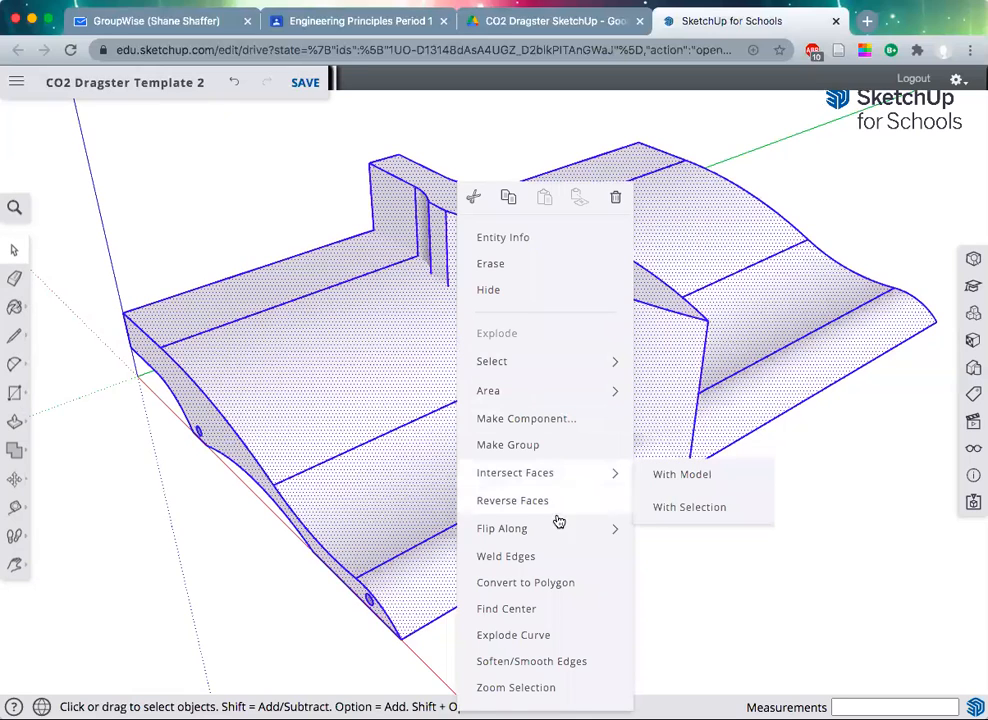
mouse_move(531, 375)
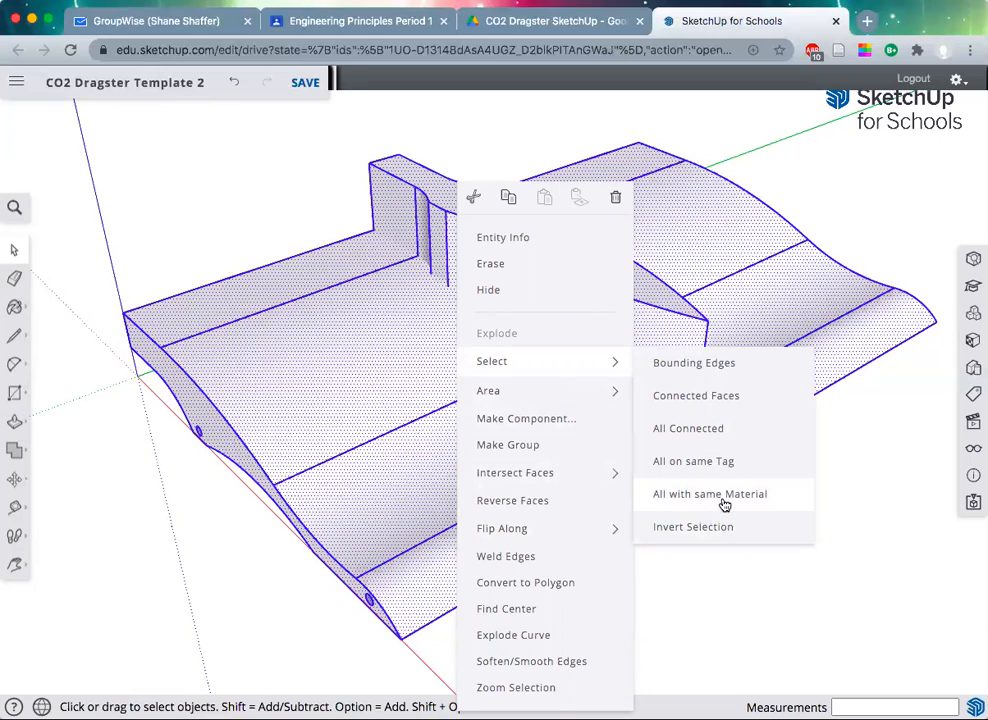
mouse_move(588, 473)
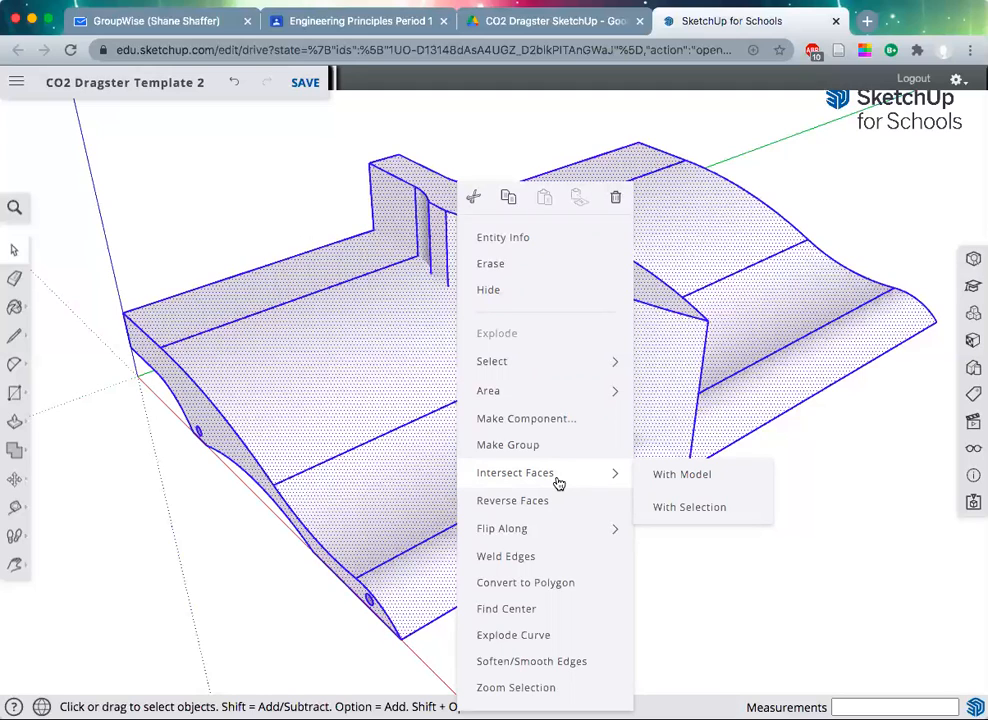
left_click(676, 484)
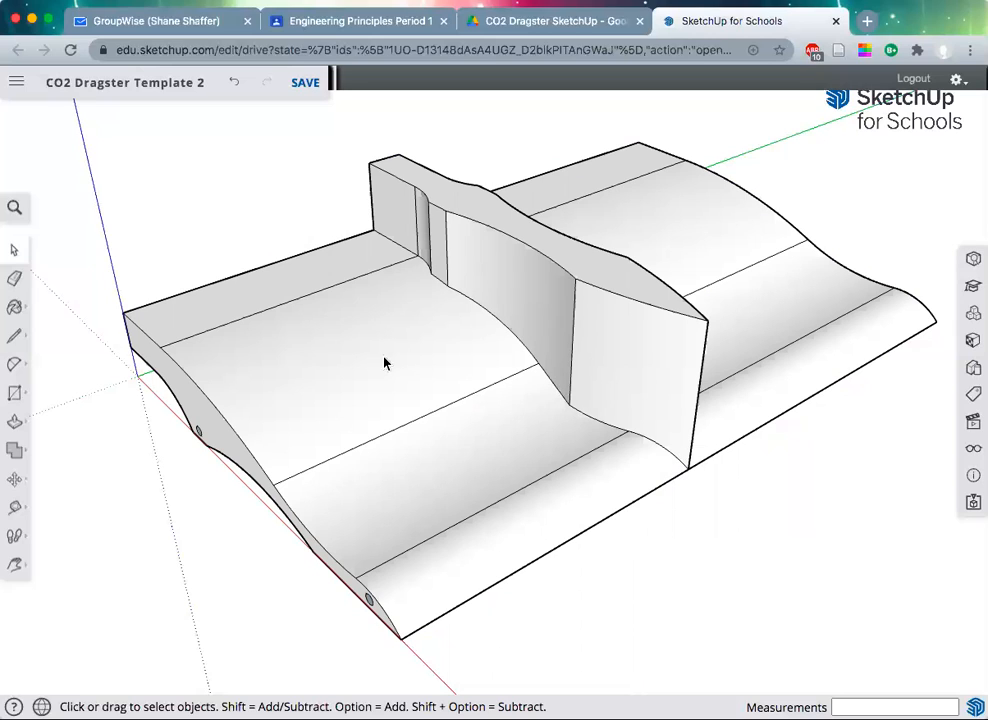
left_click(230, 87)
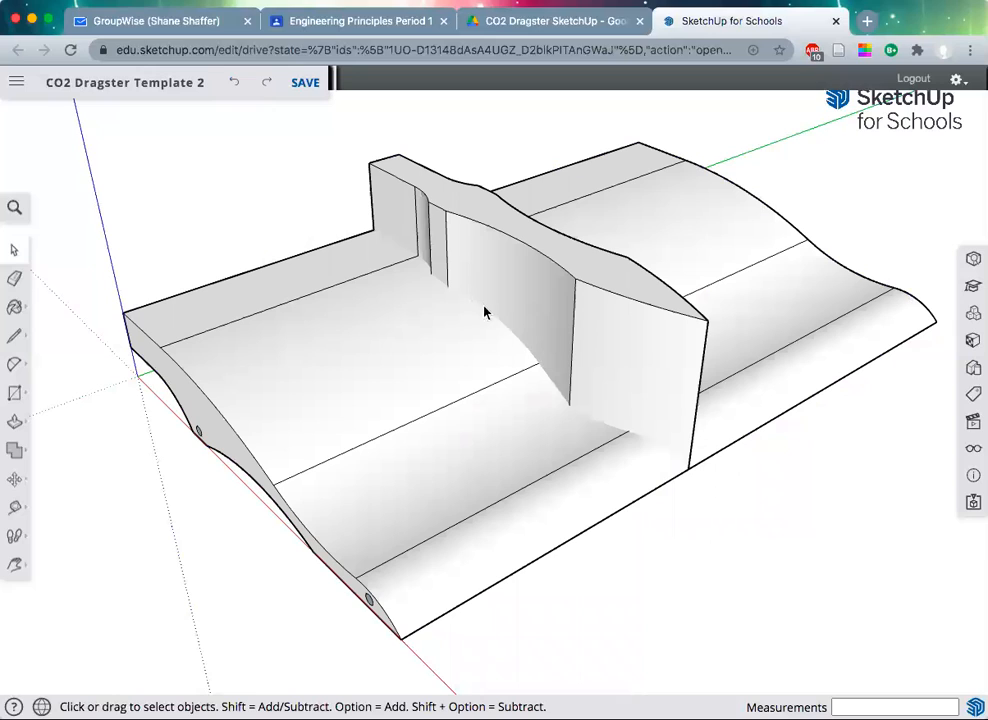
Restore the undone face intersection, then delete the side-view body's large top face and rear faces on one side of the car
left_click(267, 88)
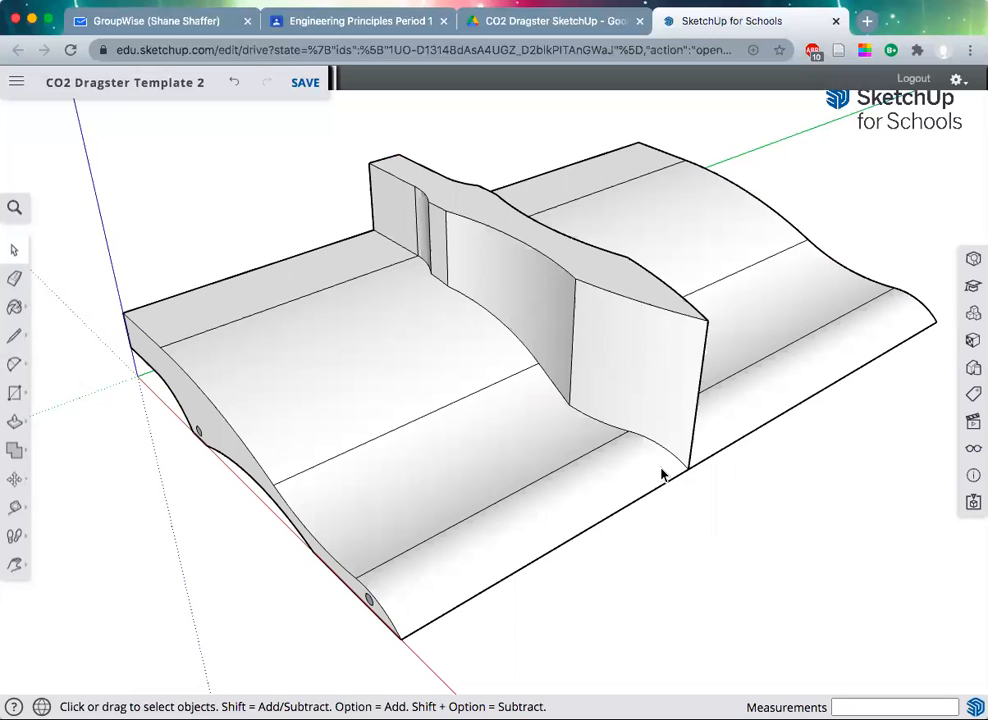
left_click(312, 379)
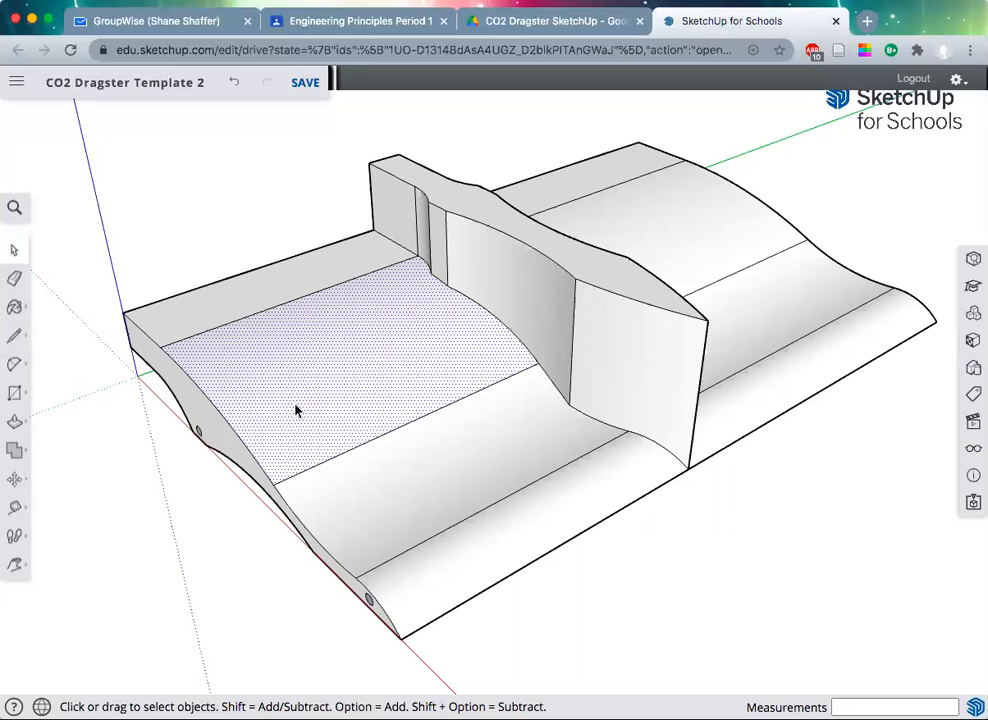
key("Delete")
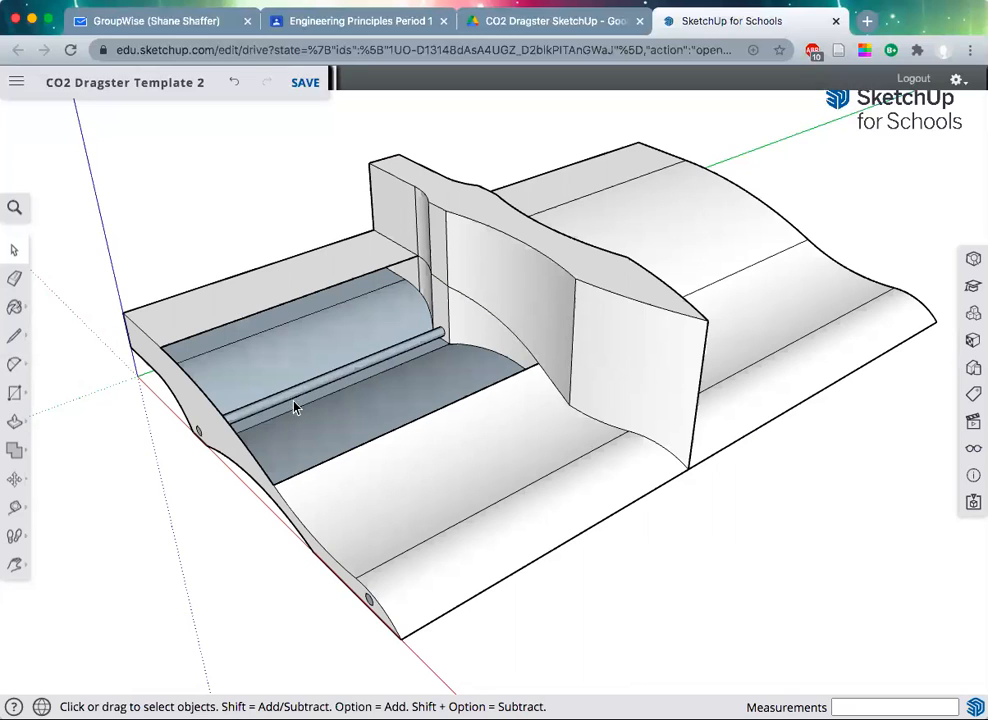
left_click(239, 309)
key("Delete")
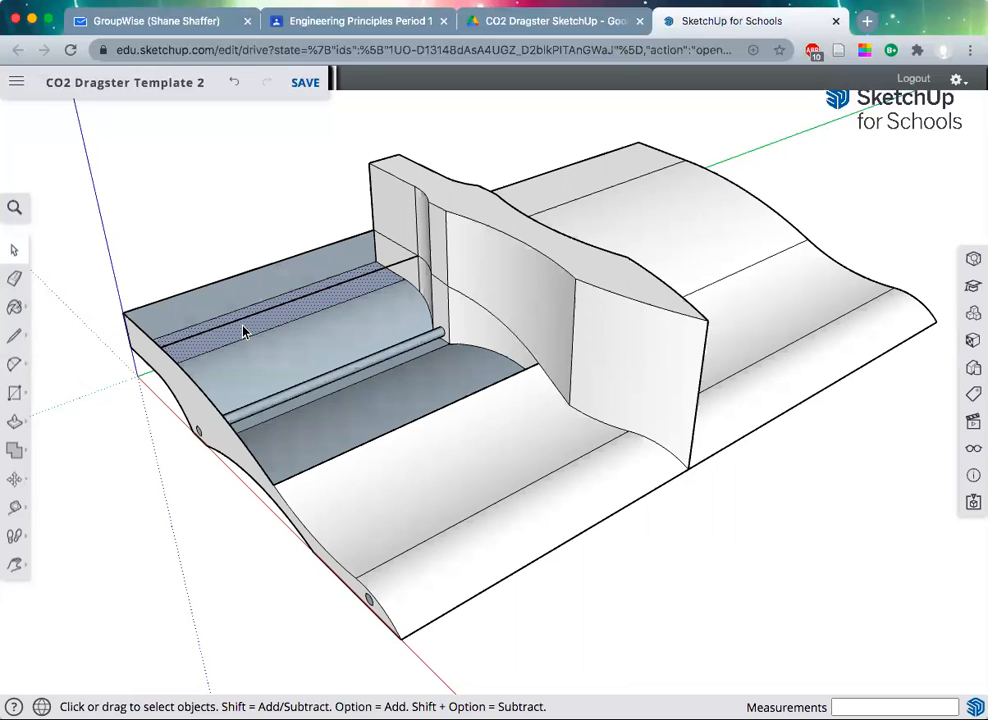
key("Delete")
Erase the loose cross edges left at the rear of the opened side-view extrusion
key("e")
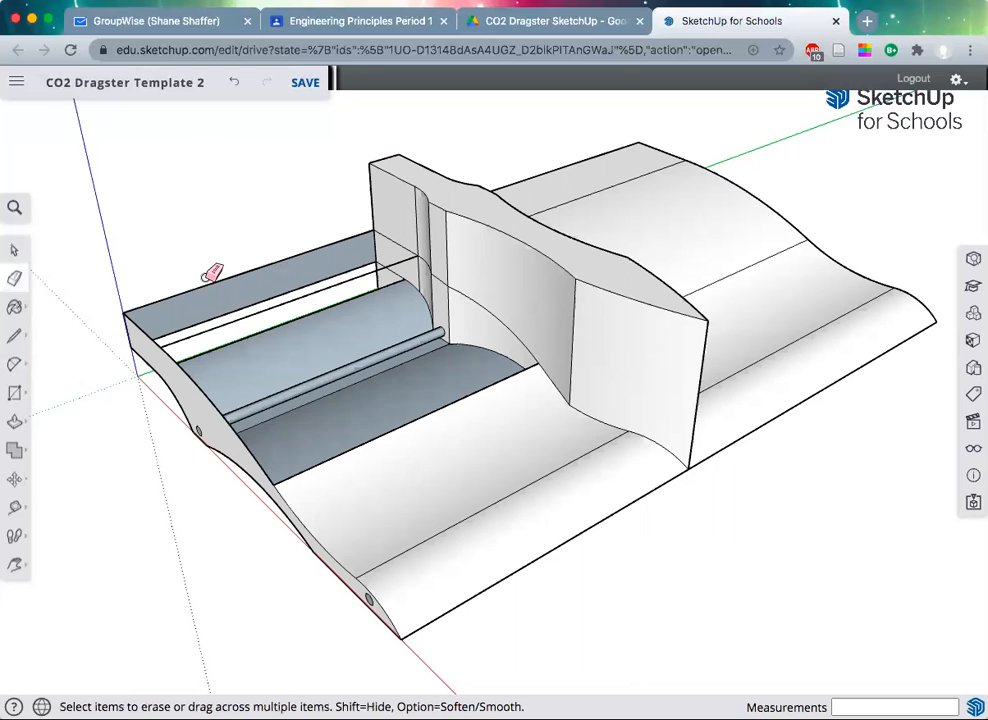
left_click(215, 298)
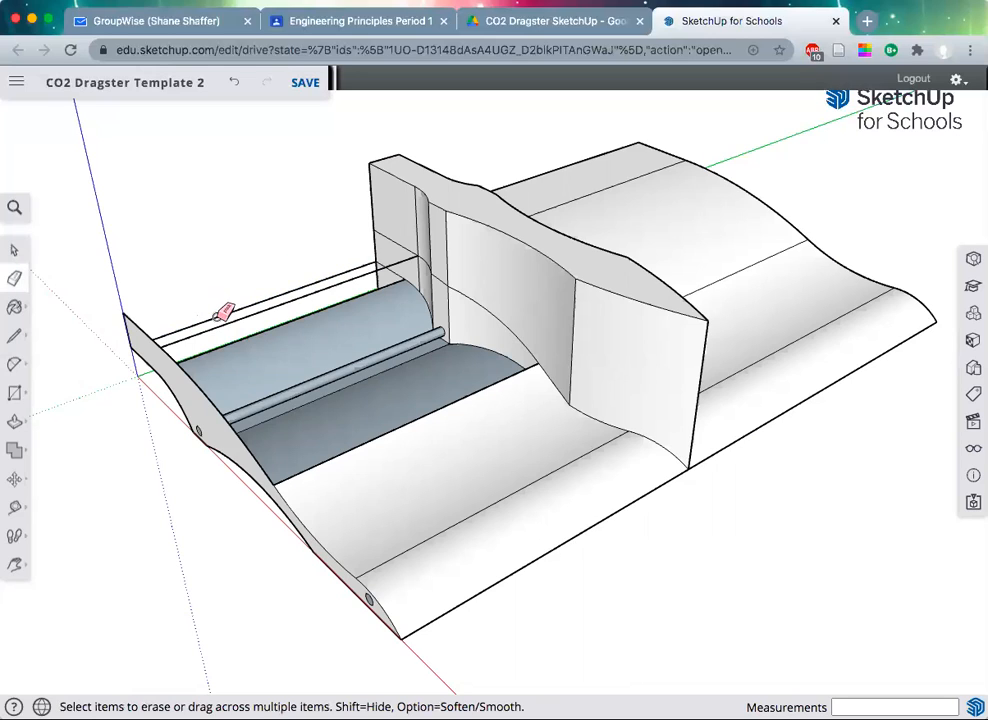
left_click(218, 328)
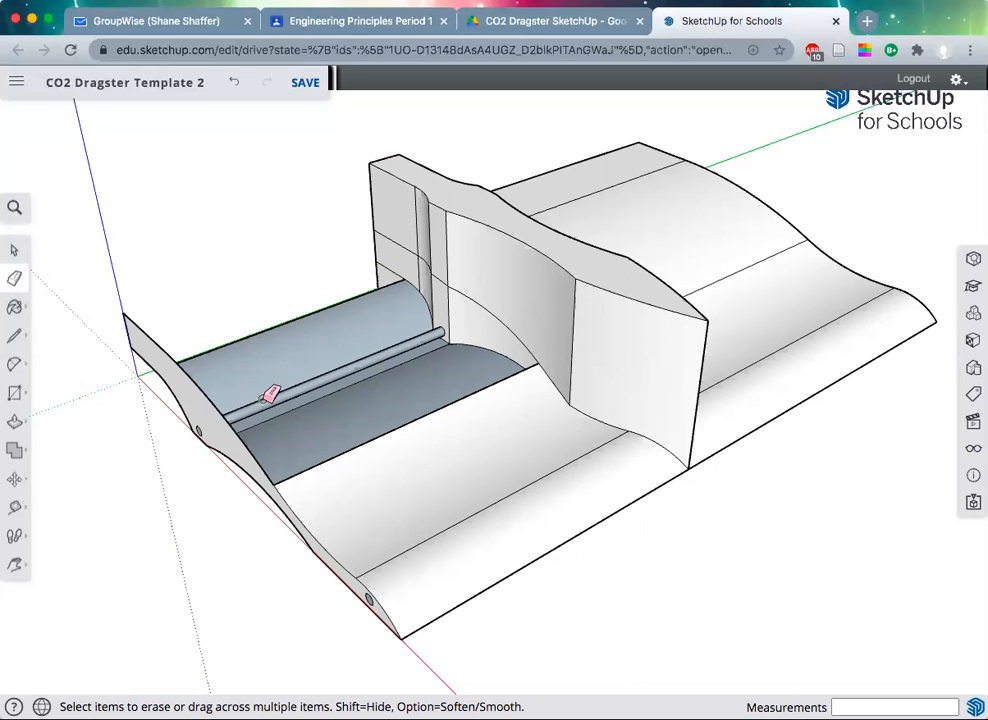
left_click(228, 344)
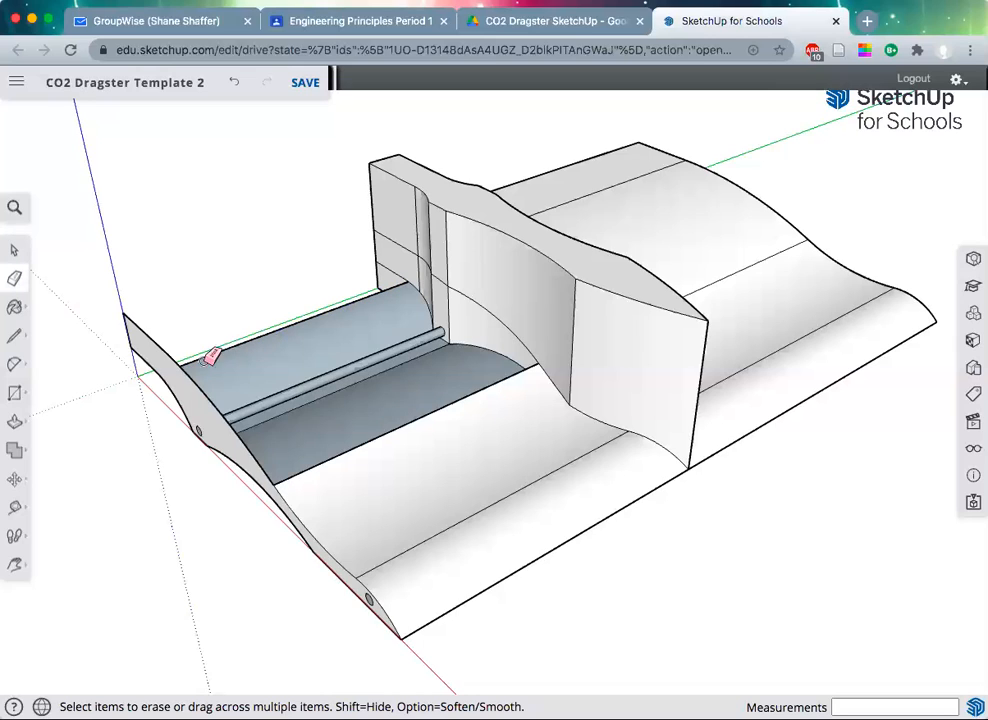
Erase the outer side profile's rear edges and the cross edges along the extrusion's remaining top faces
left_click(158, 343)
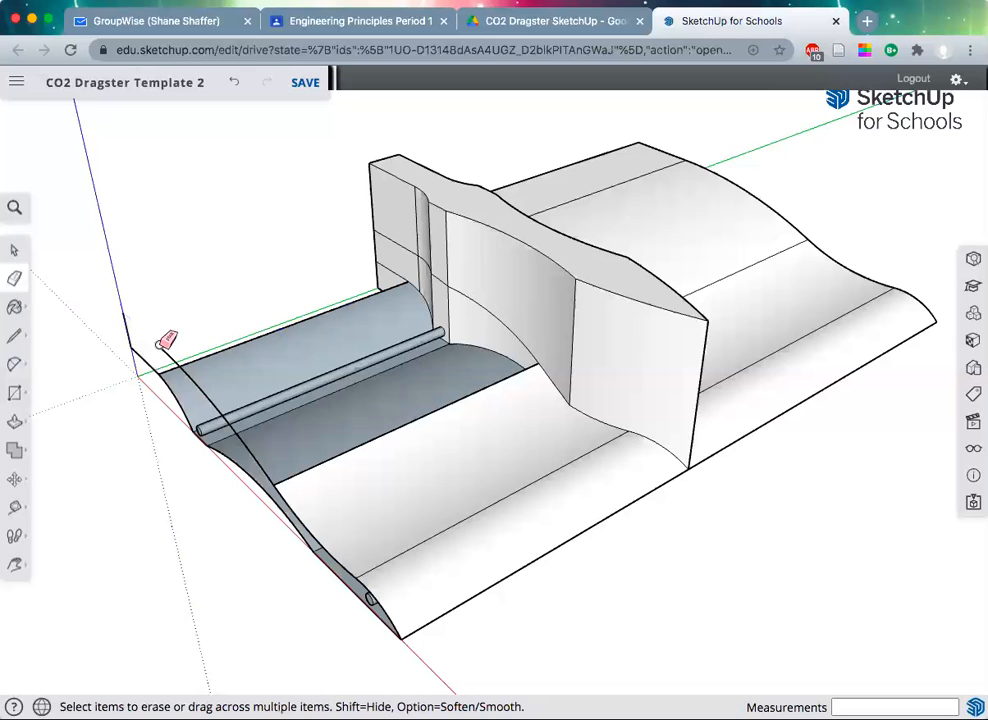
left_click(201, 384)
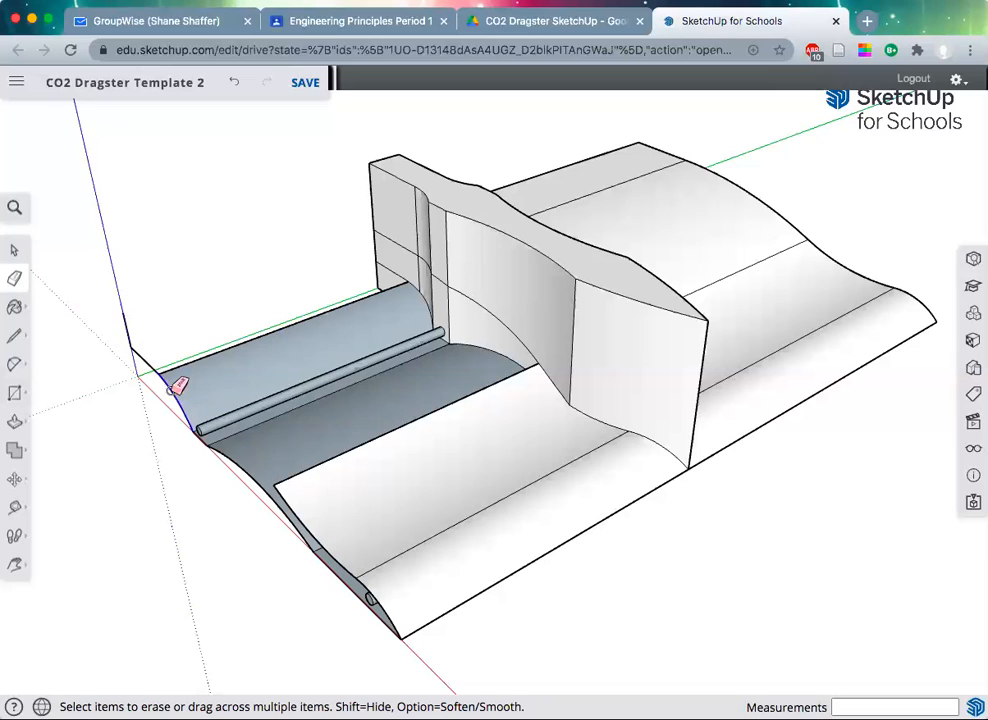
left_click(154, 360)
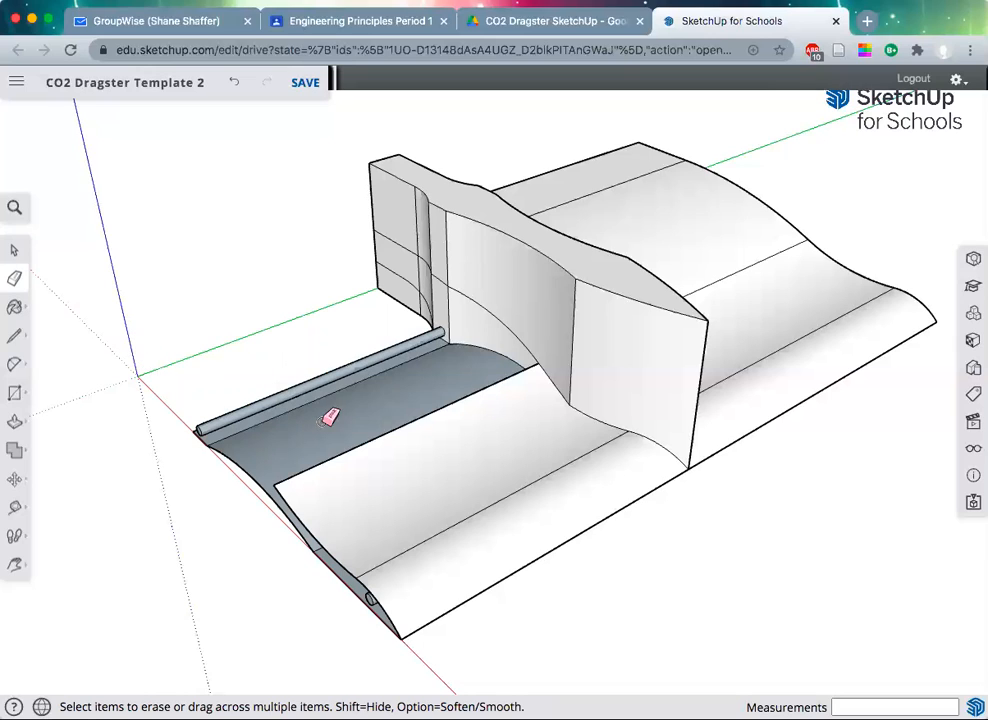
left_click(379, 440)
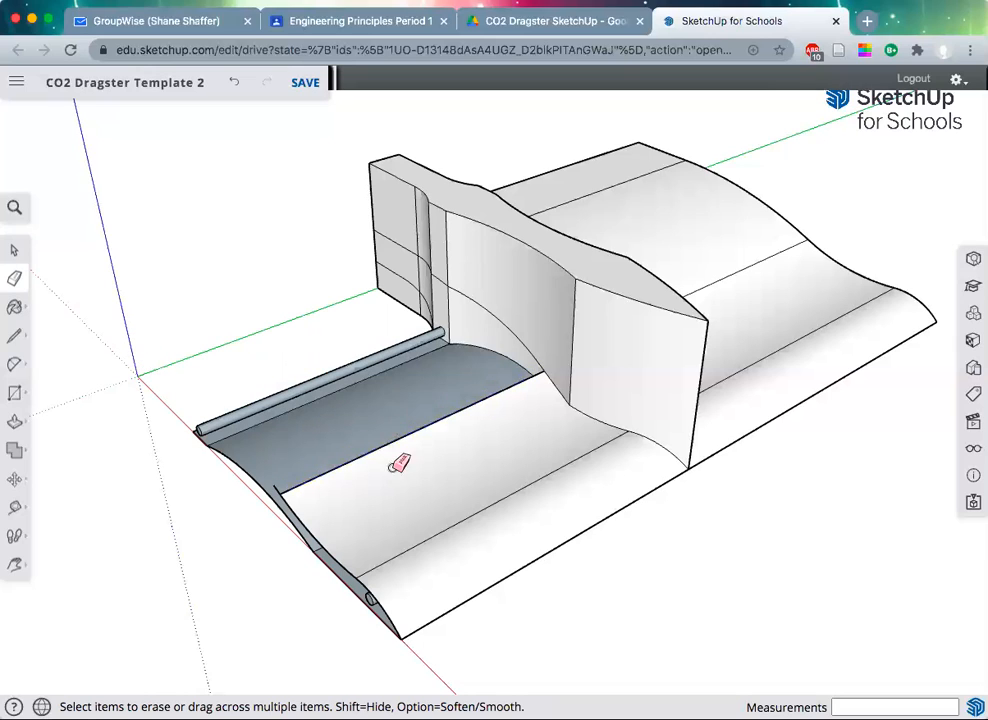
left_click(437, 535)
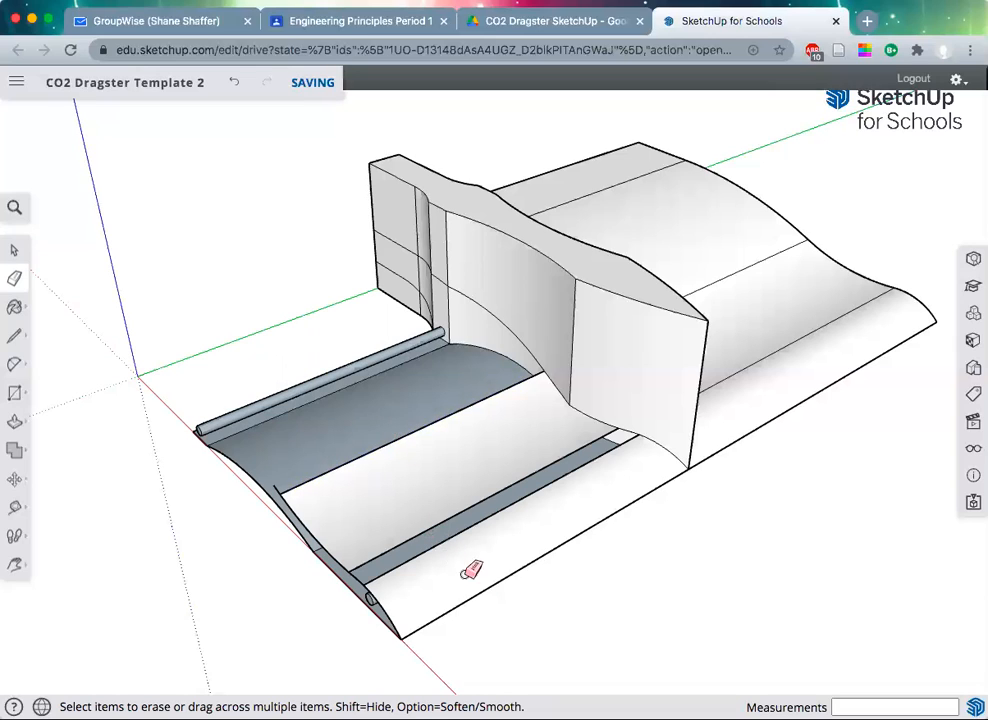
Delete the remaining top and underside faces around the front axle on this side of the car body
key("space")
left_click(461, 604)
key("super+z")
left_click(395, 503)
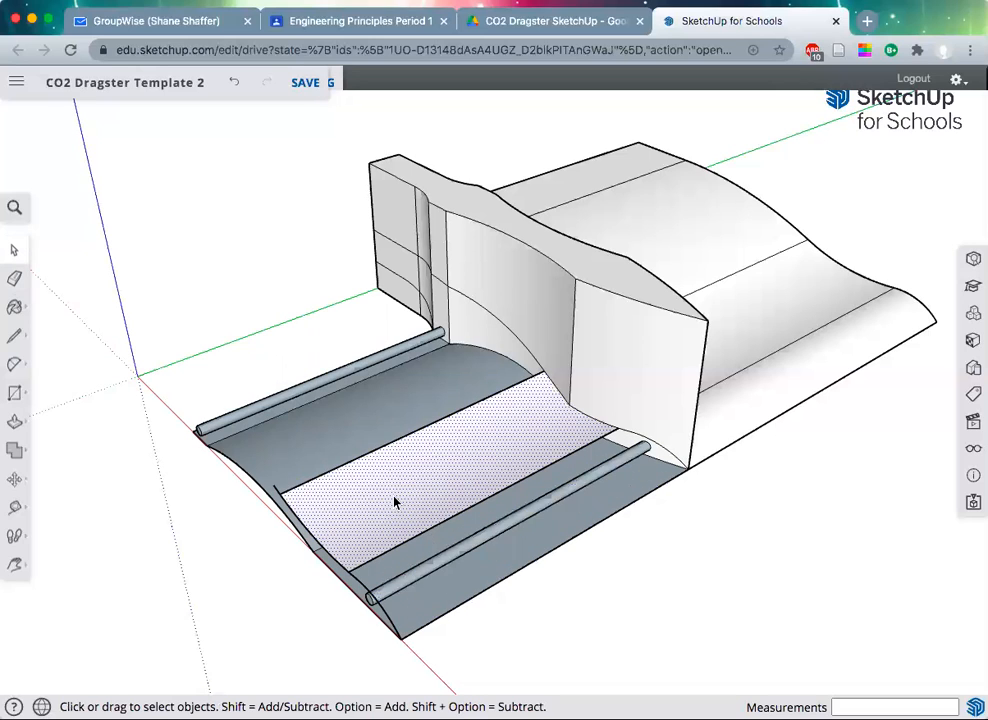
key("Delete")
left_click(424, 537)
key("Delete")
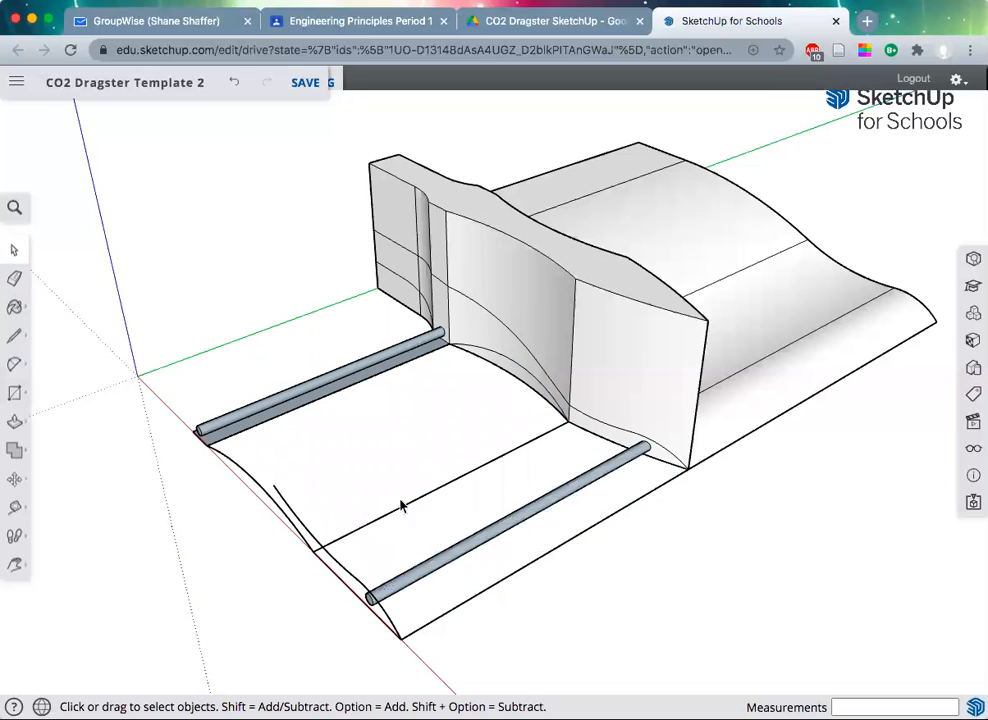
Delete the rear and front axle-hole tubes and the narrow underside strip outside the car body
left_click(297, 404)
key("Delete")
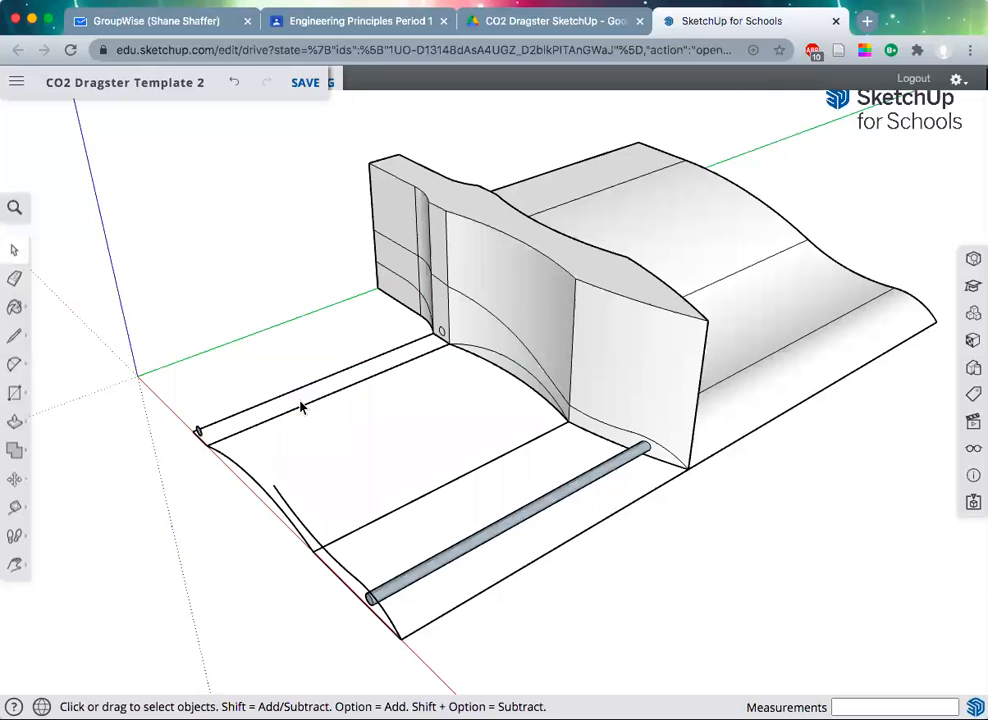
left_click(455, 561)
key("Delete")
Erase all leftover cross edges, outer profile curves and the axle circle on this side of the car body
key("e")
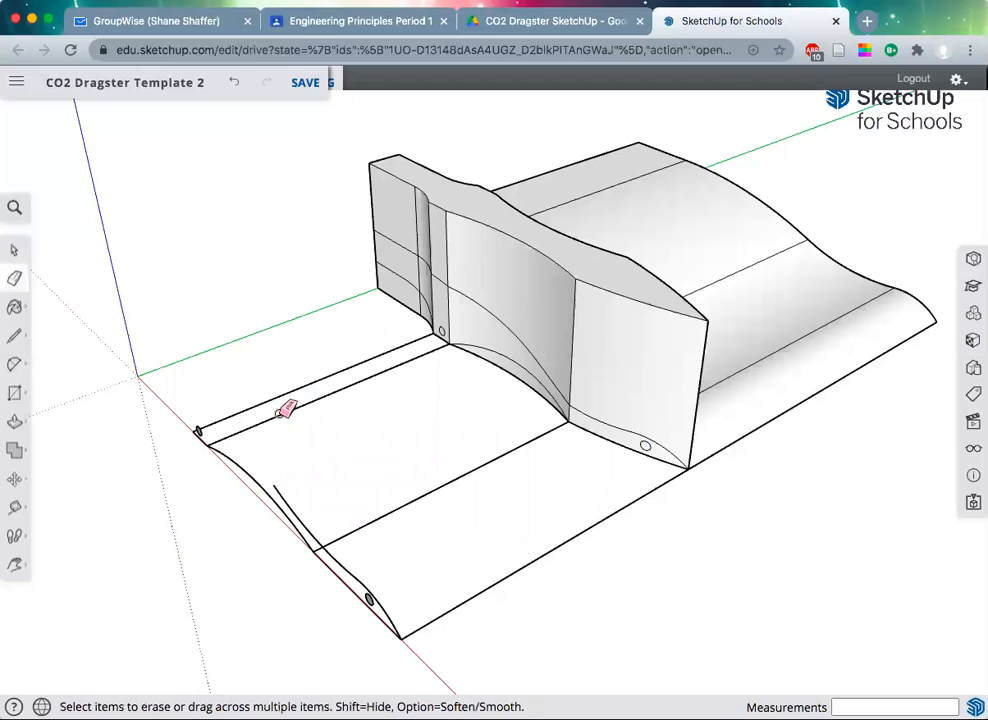
left_click(282, 398)
left_click(287, 410)
mouse_move(204, 430)
left_mouse_down()
mouse_move(326, 509)
mouse_move(342, 541)
left_mouse_up()
left_click(335, 541)
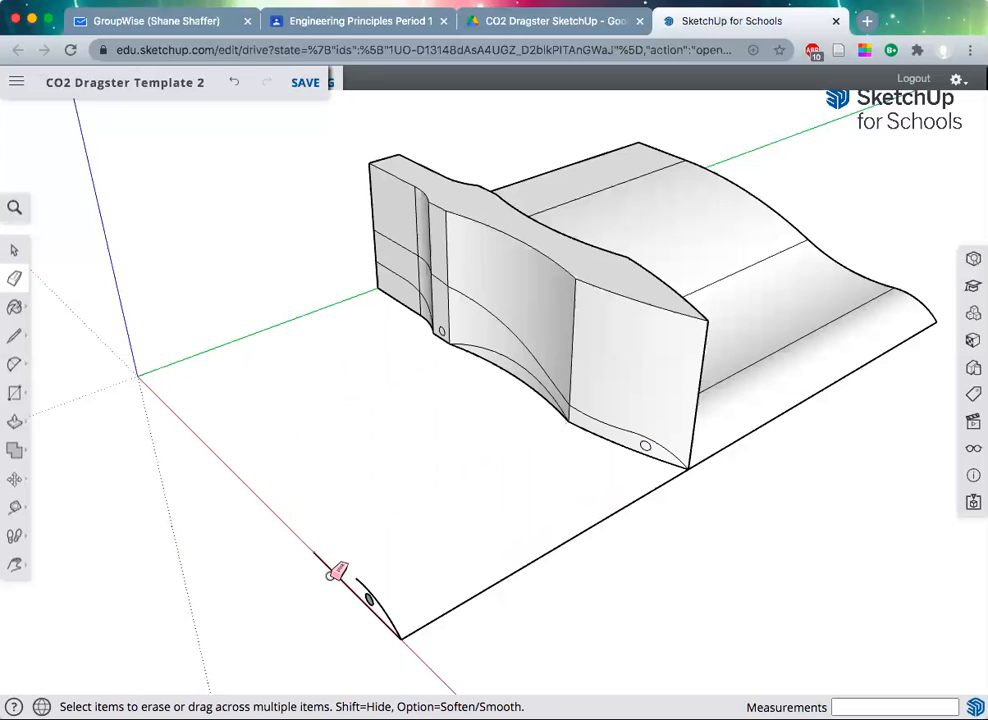
left_click(370, 592)
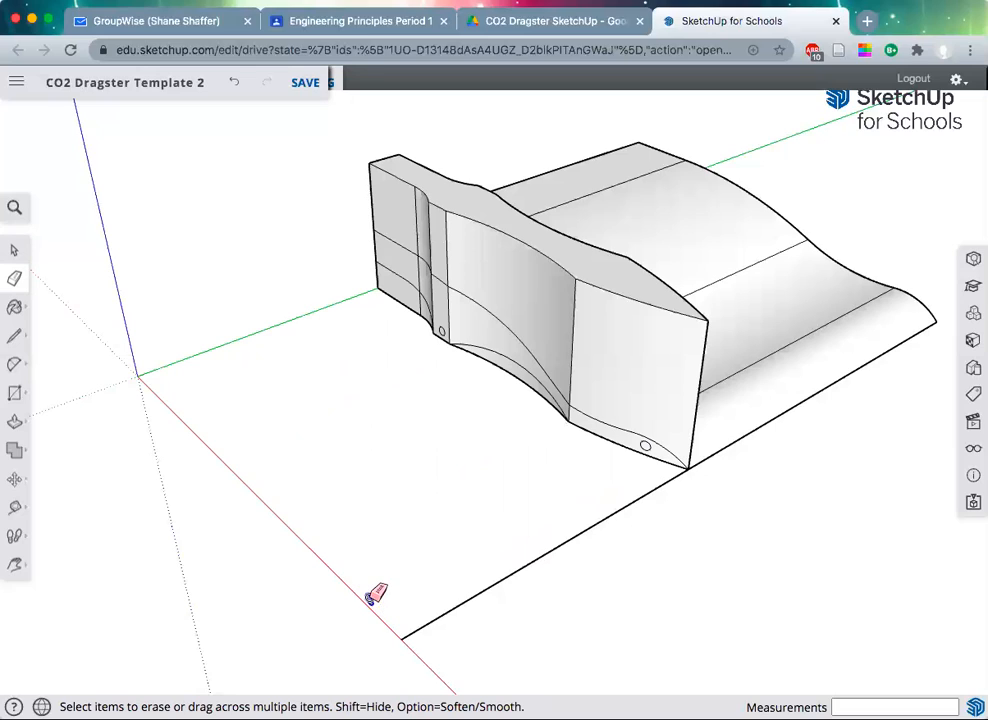
left_click(440, 615)
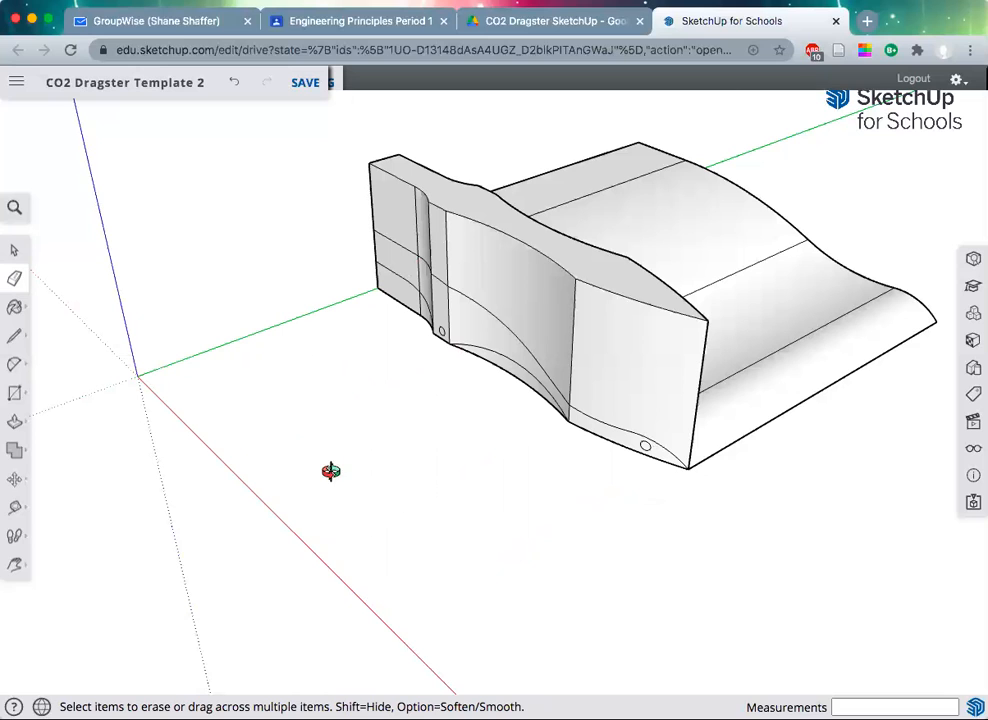
On the opposite side of the car, delete the extrusion's large top face and the curved rear underside face beneath it
key("o")
left_click_drag(386, 423, 412, 444)
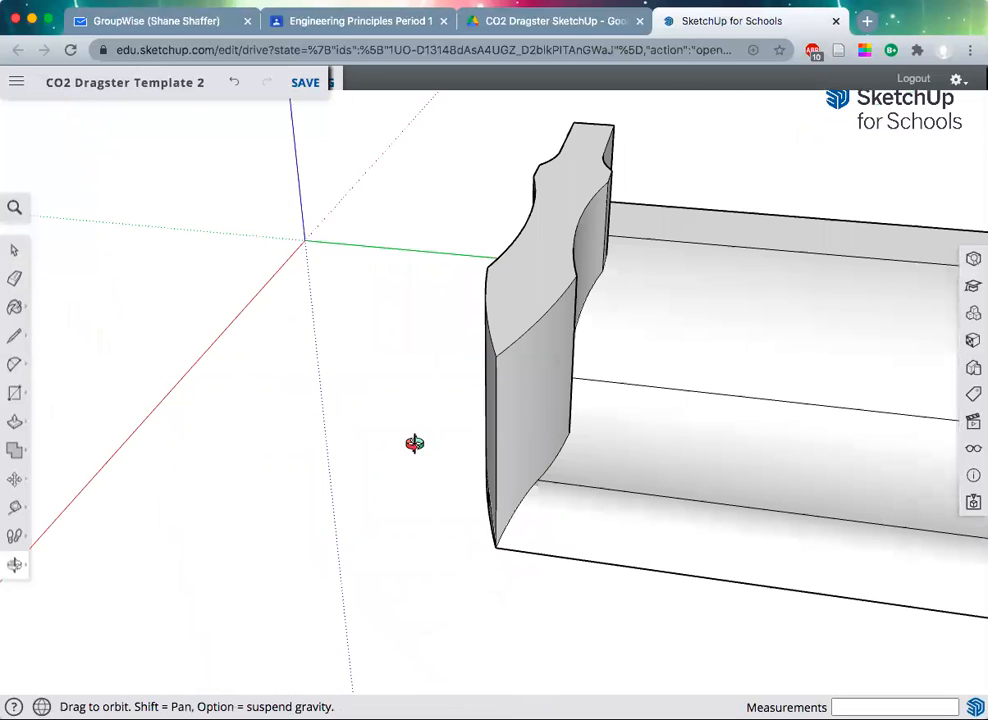
left_click_drag(337, 424, 682, 358)
scroll(682, 358, "down", 5)
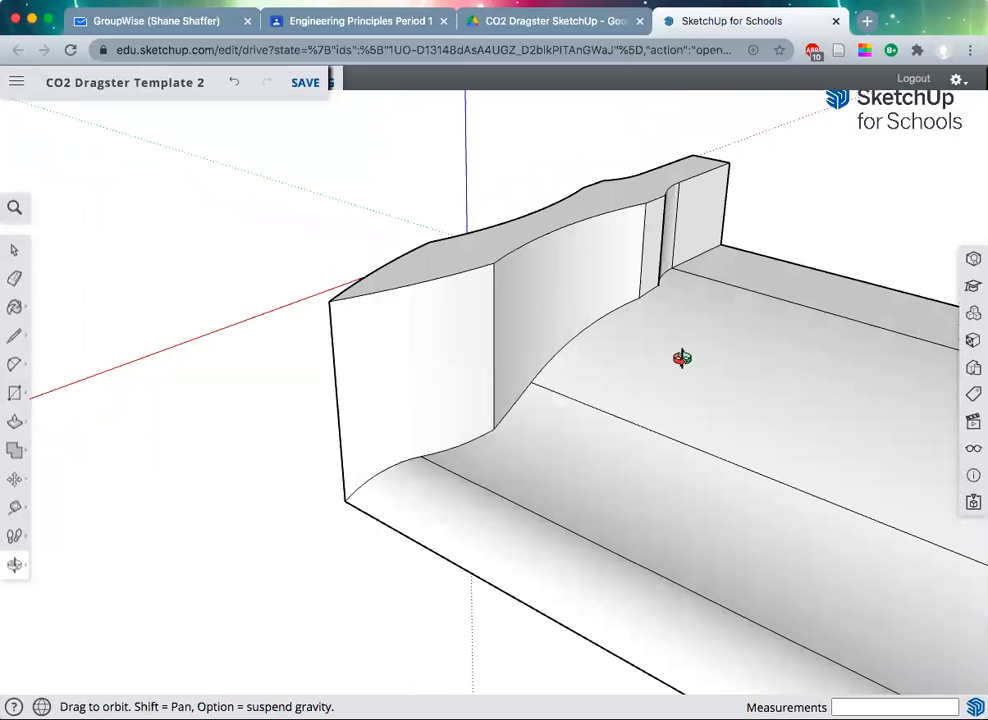
key("h")
left_click_drag(697, 384, 456, 378)
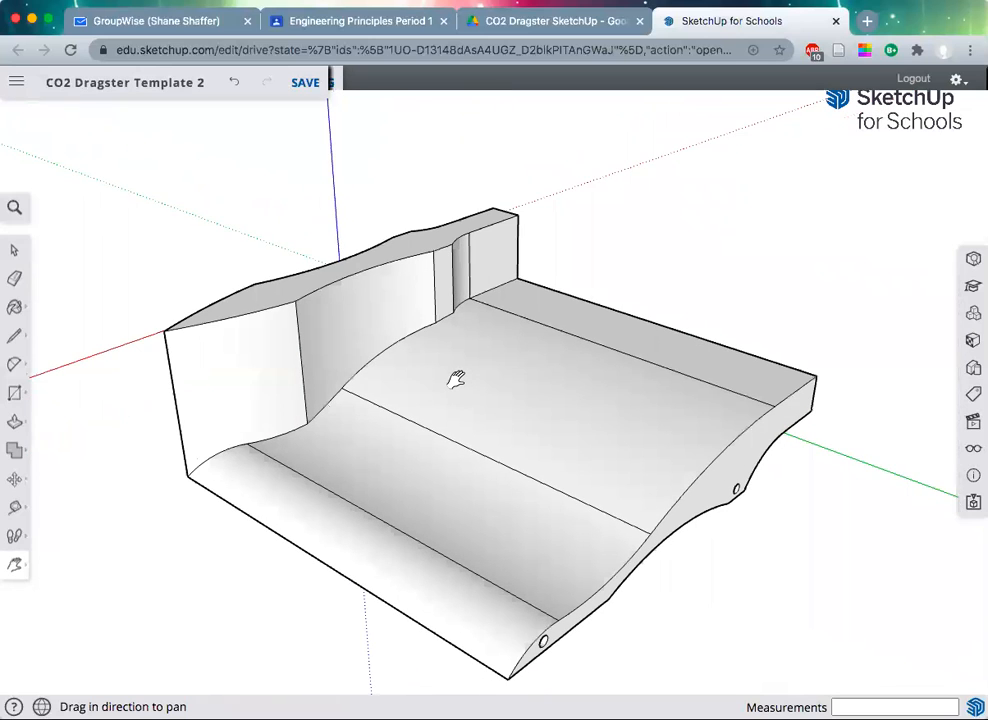
key("space")
left_click(574, 401)
key("Delete")
left_click(639, 393)
key("Delete")
Delete the flat rear top face, the rear underside strip and the back end face of the remaining extrusion
left_click(723, 368)
key("Delete")
left_click(721, 393)
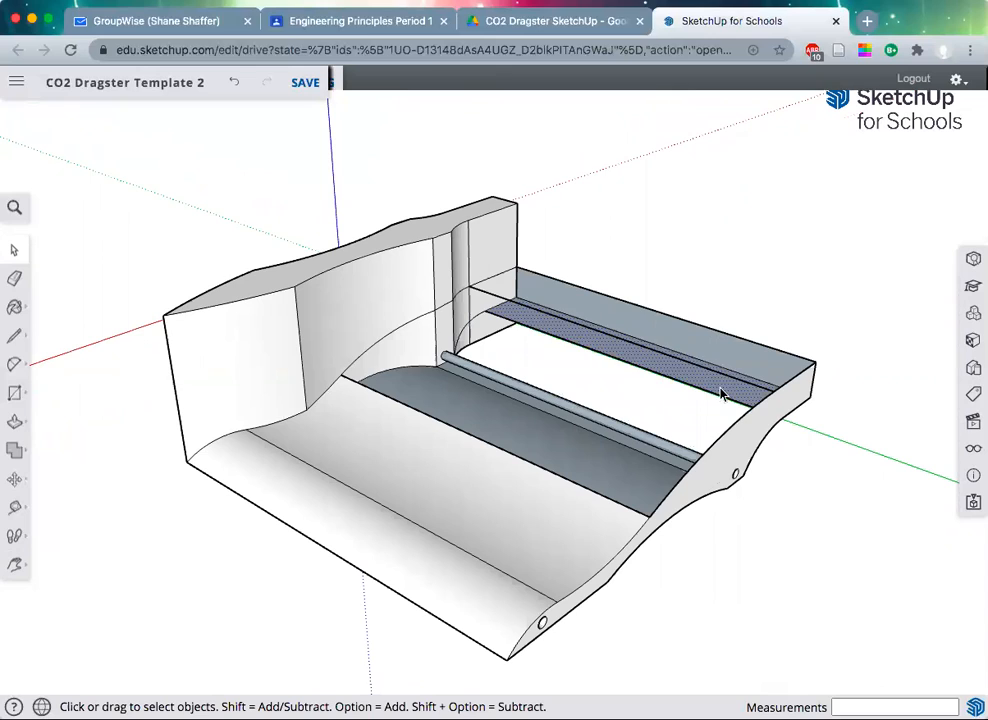
key("Delete")
left_click(745, 388)
key("Delete")
left_click(763, 376)
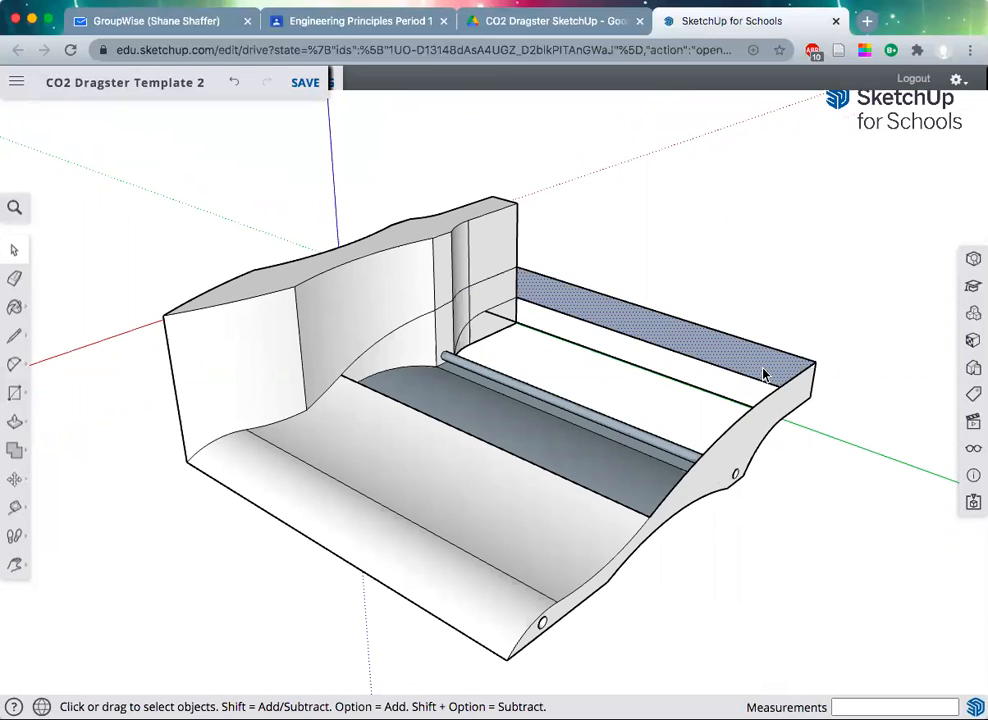
key("Delete")
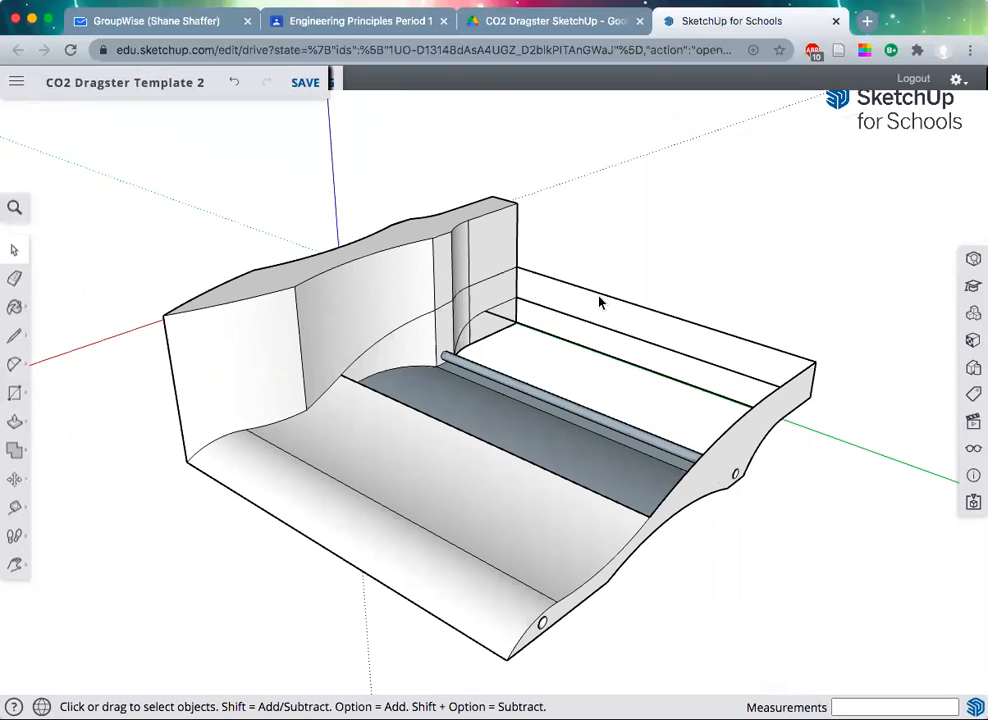
Delete the middle underside face and the remaining front top and underside faces of the extrusion
left_click(641, 487)
key("Delete")
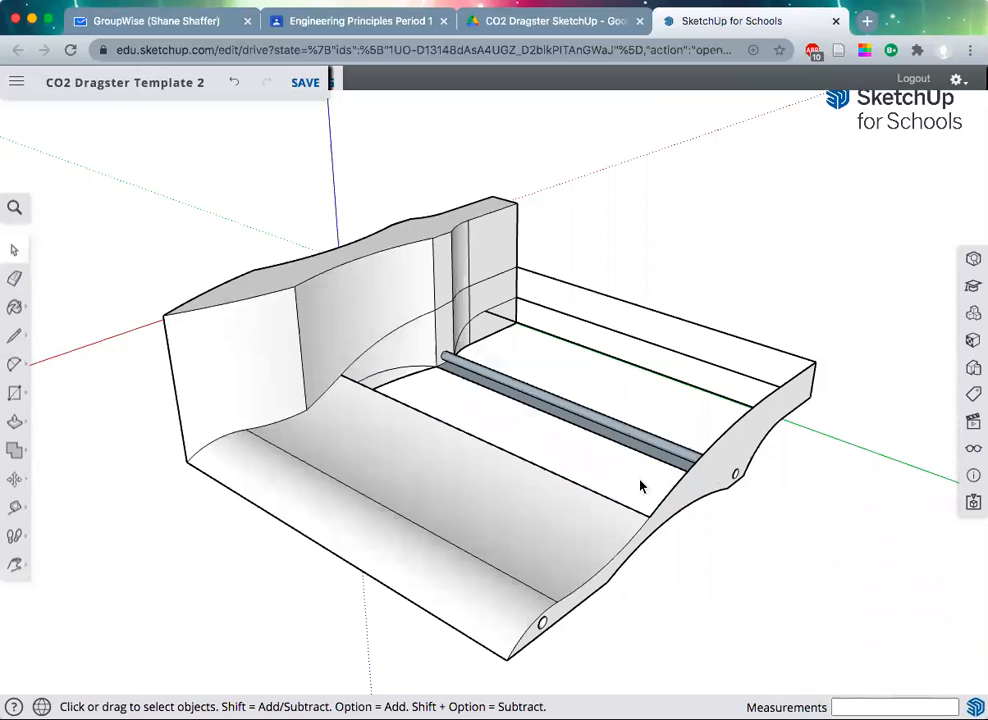
left_click(576, 540)
key("Delete")
left_click(524, 567)
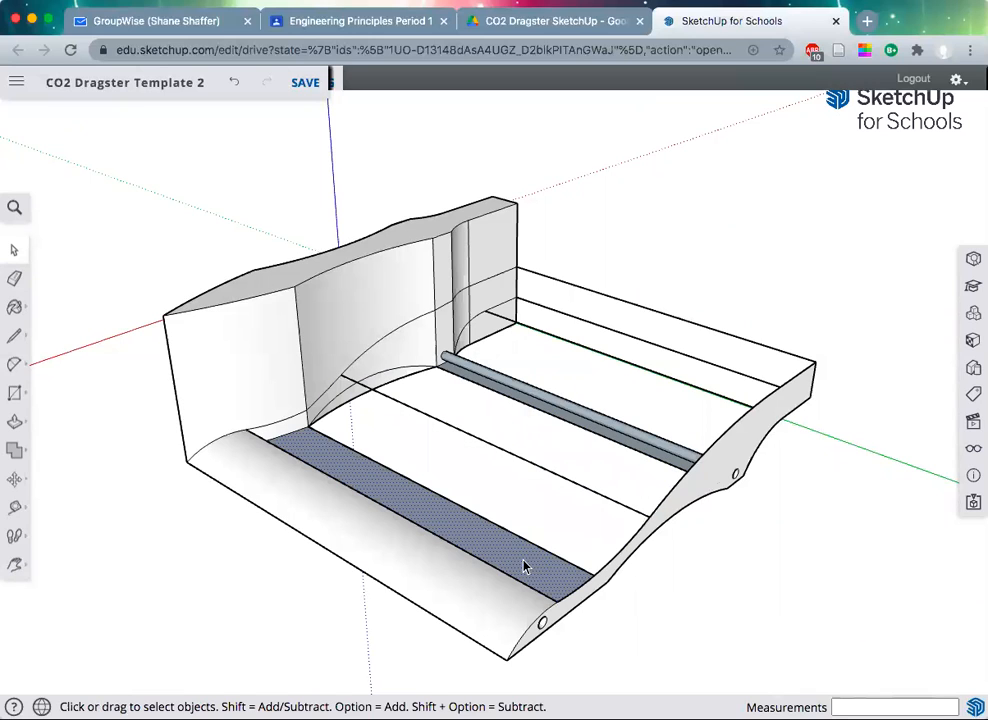
key("Delete")
left_click(503, 613)
key("Delete")
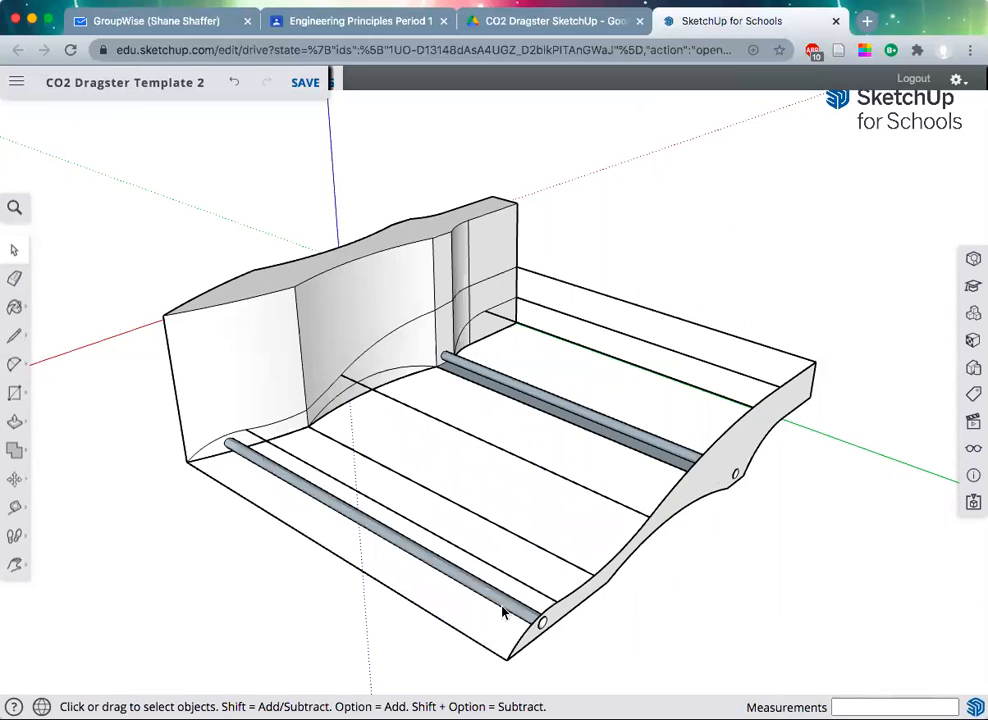
Delete both axle-hole tubes, the narrow underside strip and the outer side face beyond the car body
key("Delete")
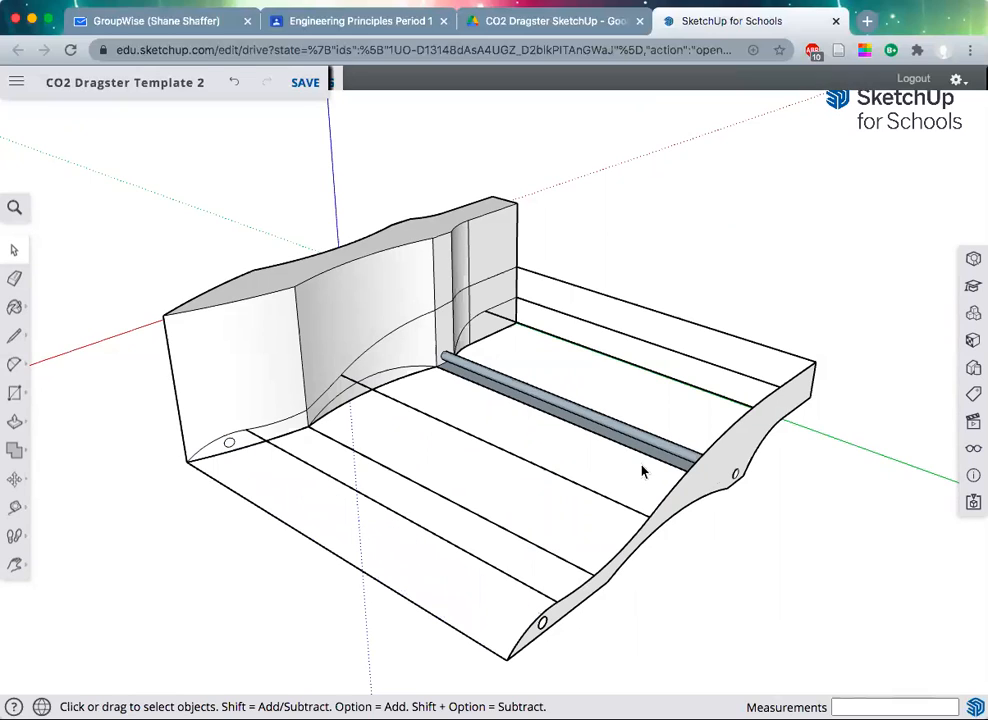
key("Delete")
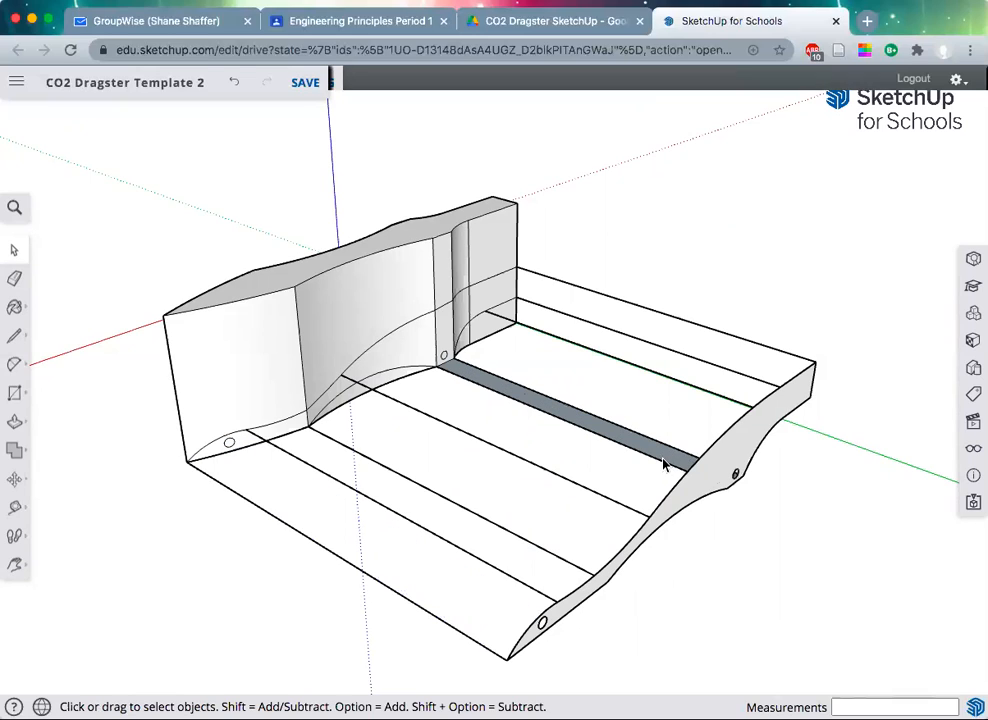
key("Delete")
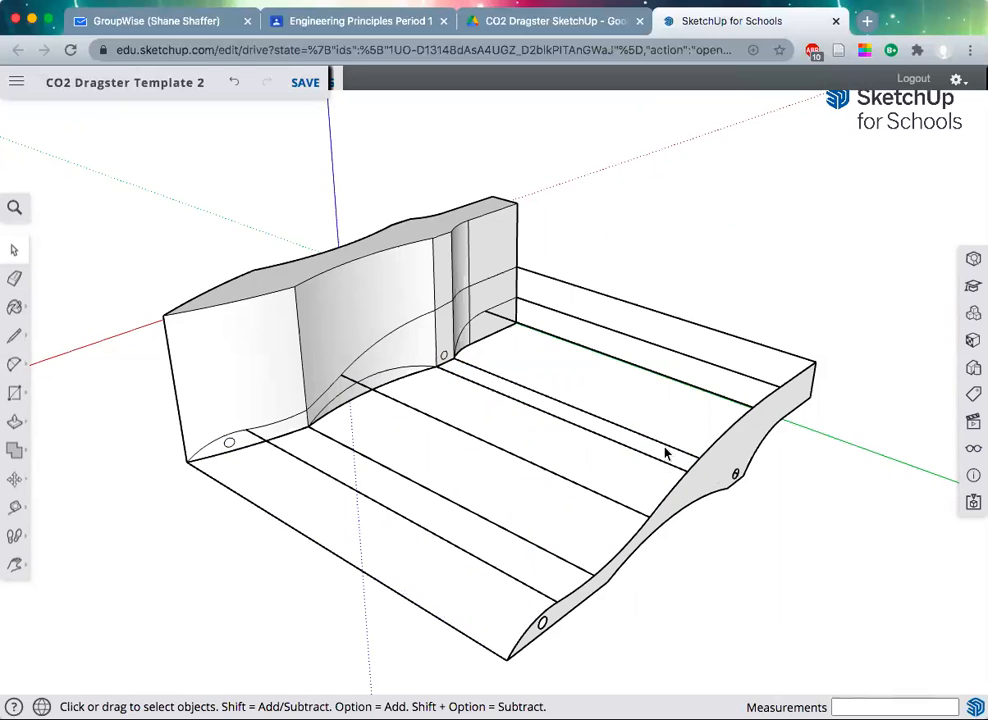
left_click(762, 428)
key("Delete")
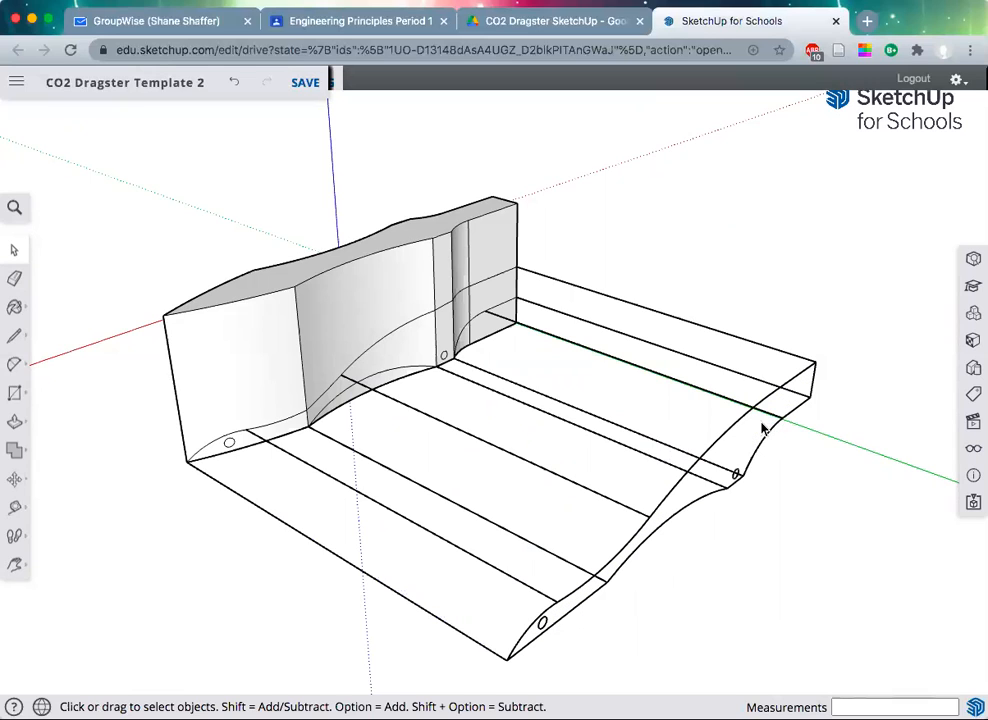
Erase the outer extrusion's leftover rear edges, including its long rear connecting lines, end outline and rear axle-hole circle
key("e")
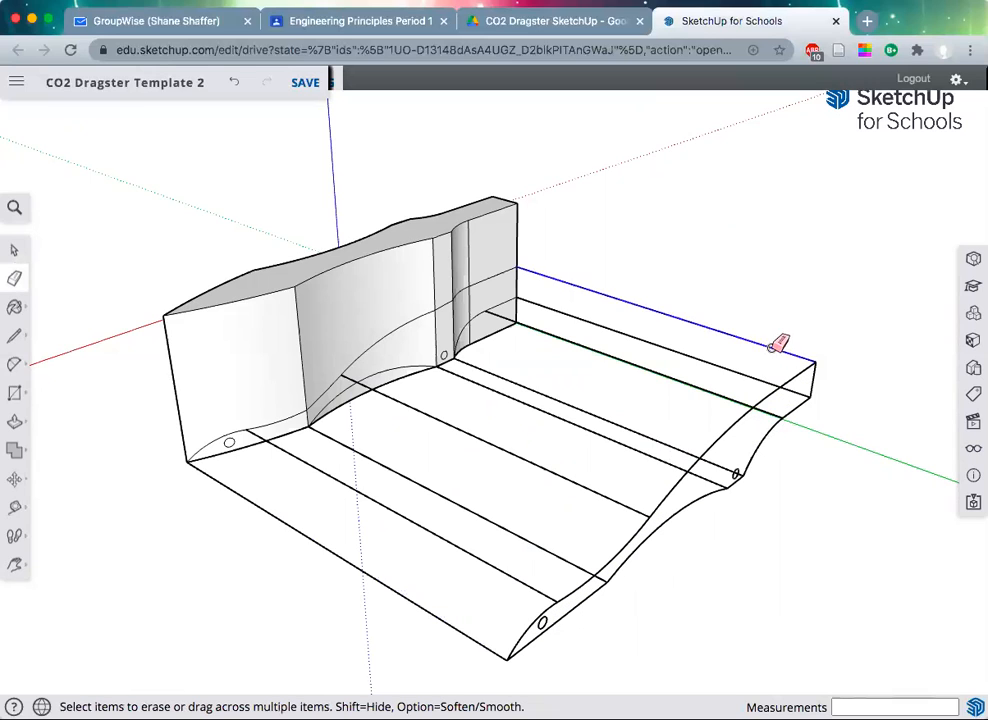
left_click_drag(758, 368, 740, 398)
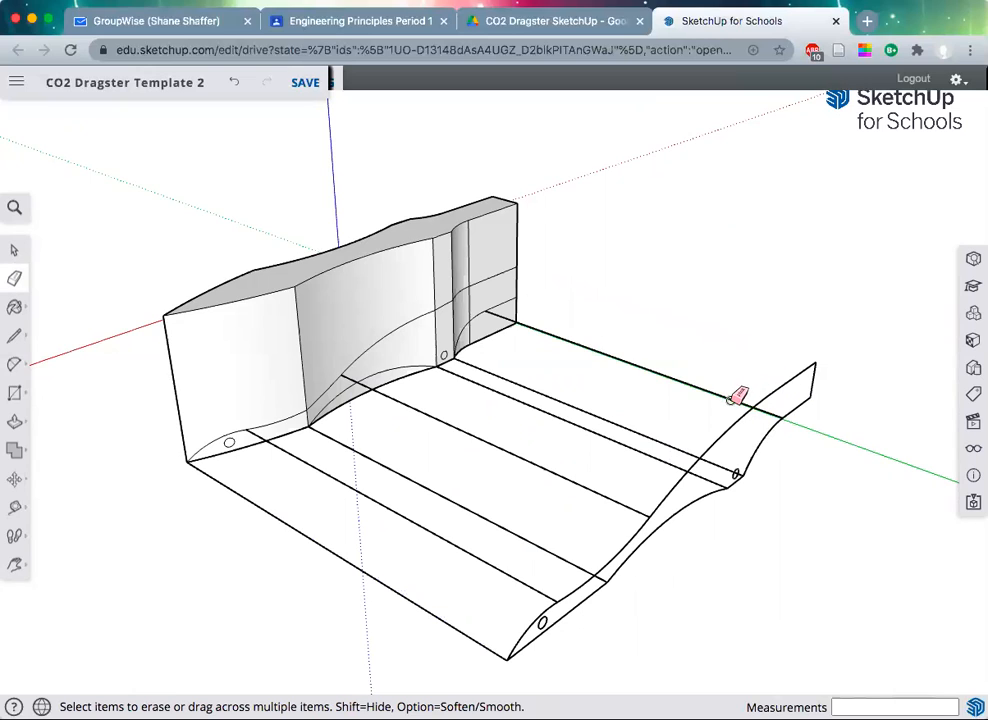
left_click(753, 408)
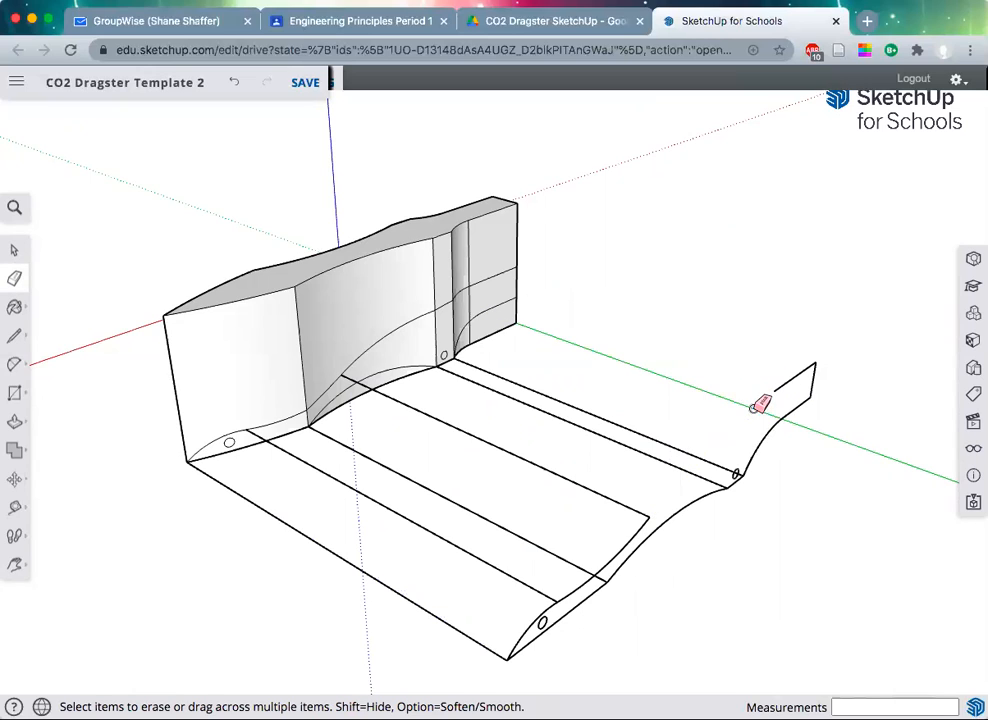
left_click(809, 388)
left_click(799, 372)
left_click(790, 410)
left_click(750, 464)
left_click(736, 475)
left_click(730, 471)
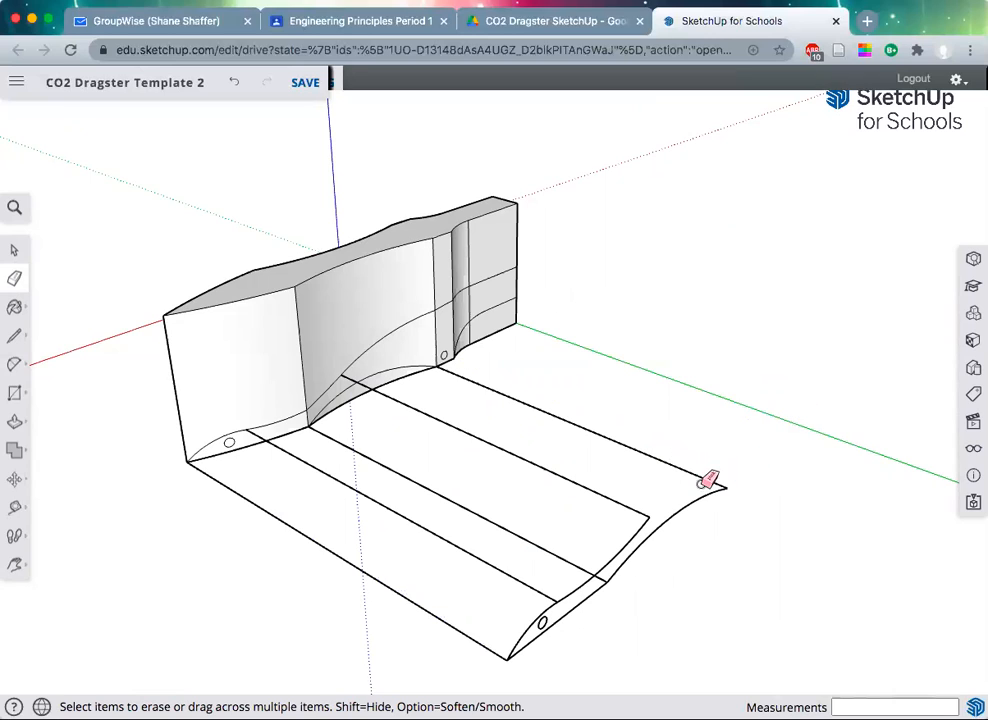
Erase the outer extrusion's remaining middle and front edges, the front axle-hole circle and the last long line running to the car's nose
left_click(706, 480)
left_click(704, 496)
left_click(638, 530)
left_click(632, 508)
left_click(569, 563)
left_click(543, 594)
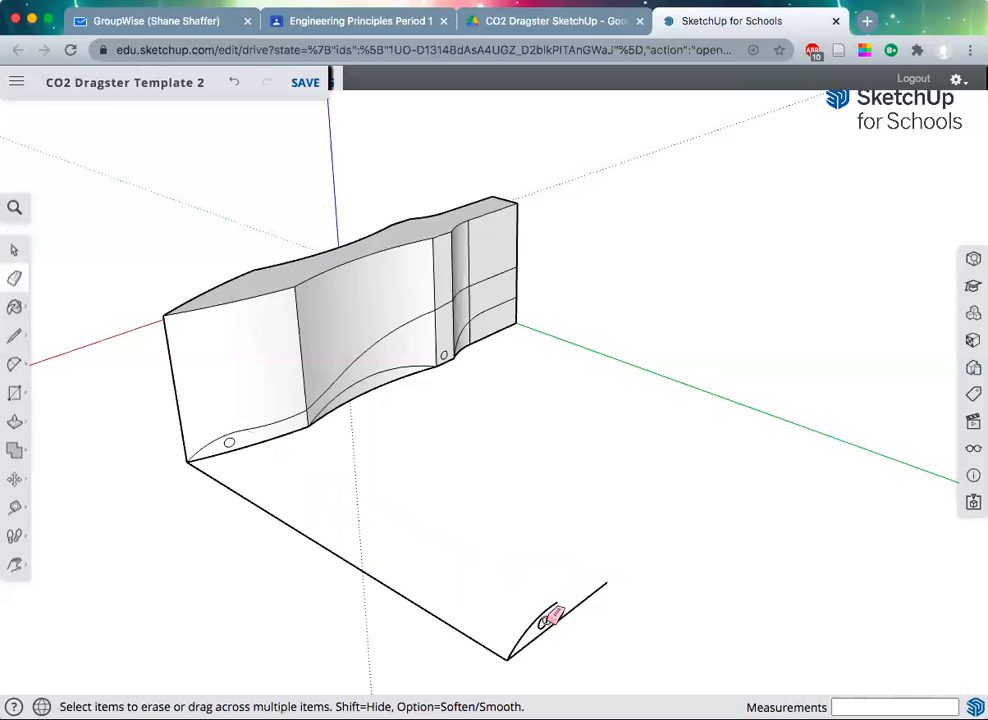
left_click(546, 613)
left_click(546, 628)
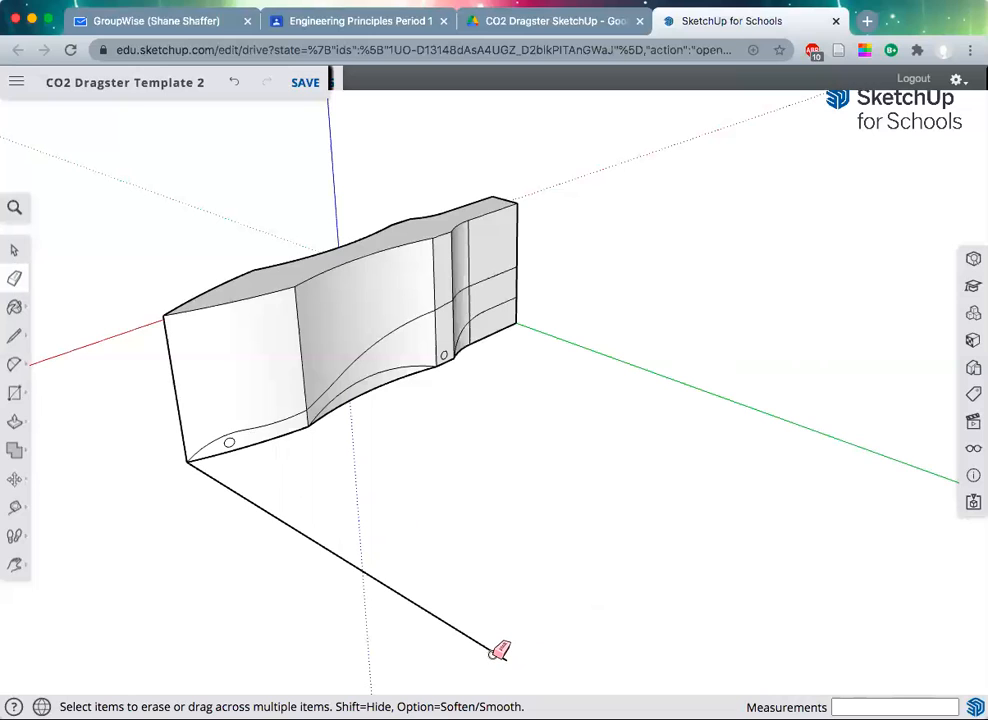
left_click(498, 650)
Delete the top face of the tall top-view extrusion and its middle and front side faces above the car body
key("o")
mouse_move(300, 539)
left_mouse_down()
mouse_move(490, 477)
mouse_move(664, 487)
left_mouse_up()
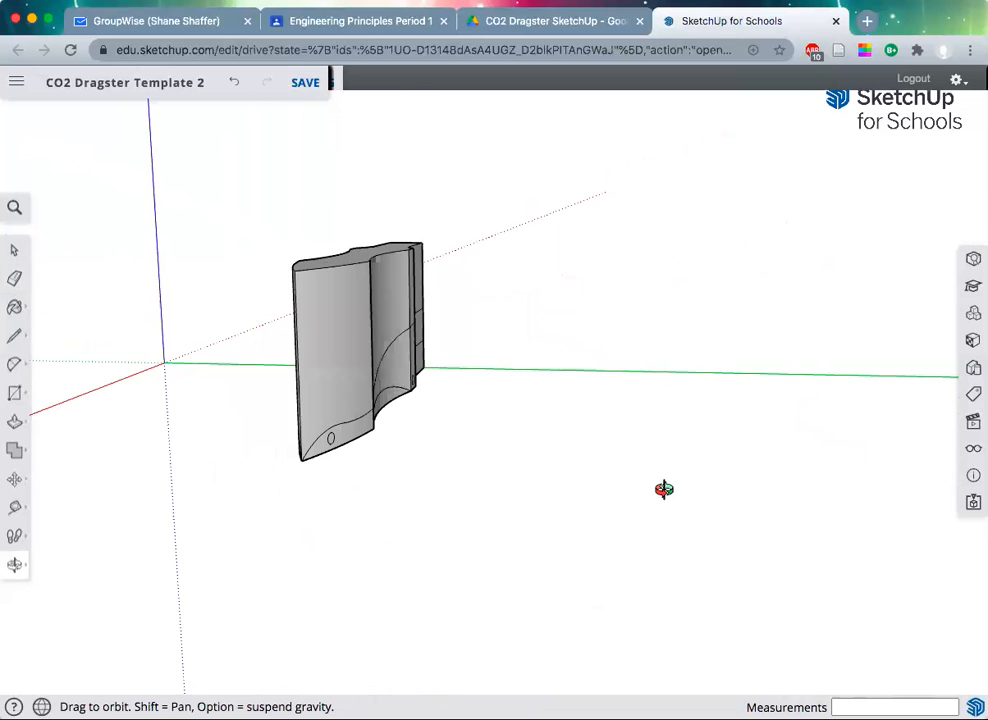
left_click_drag(600, 492, 821, 553)
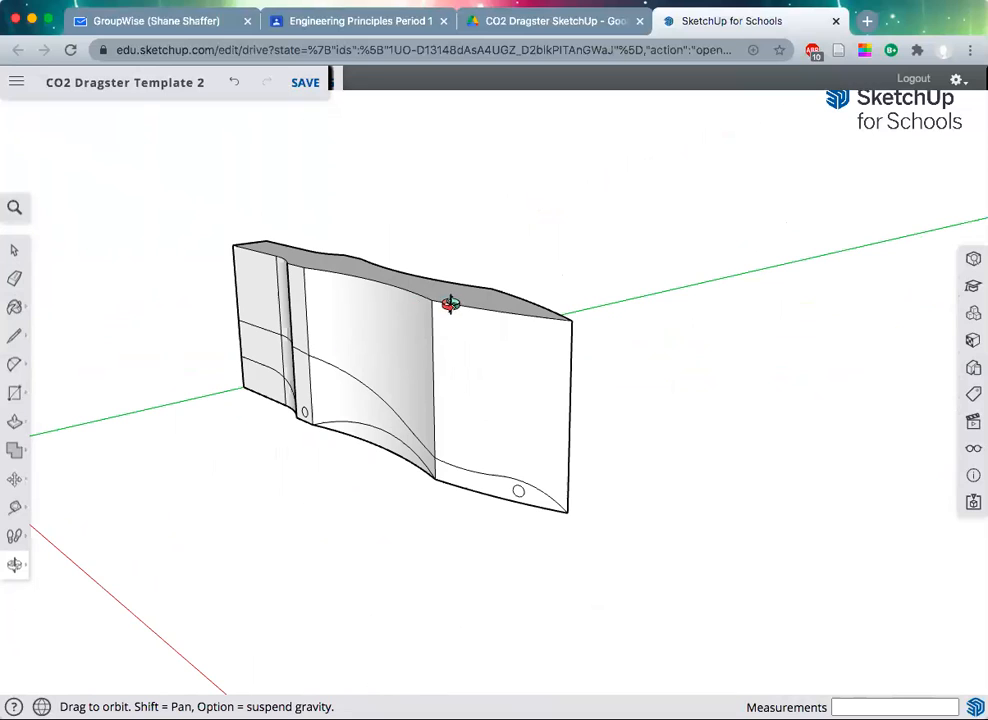
left_click_drag(448, 326, 439, 360)
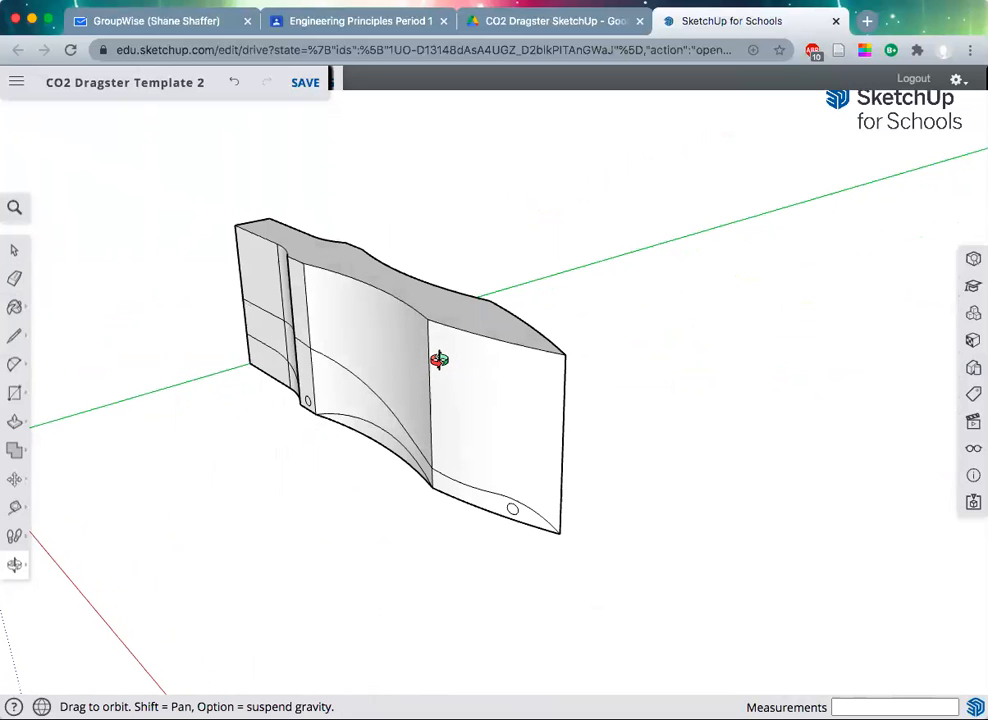
key("space")
left_click(443, 311)
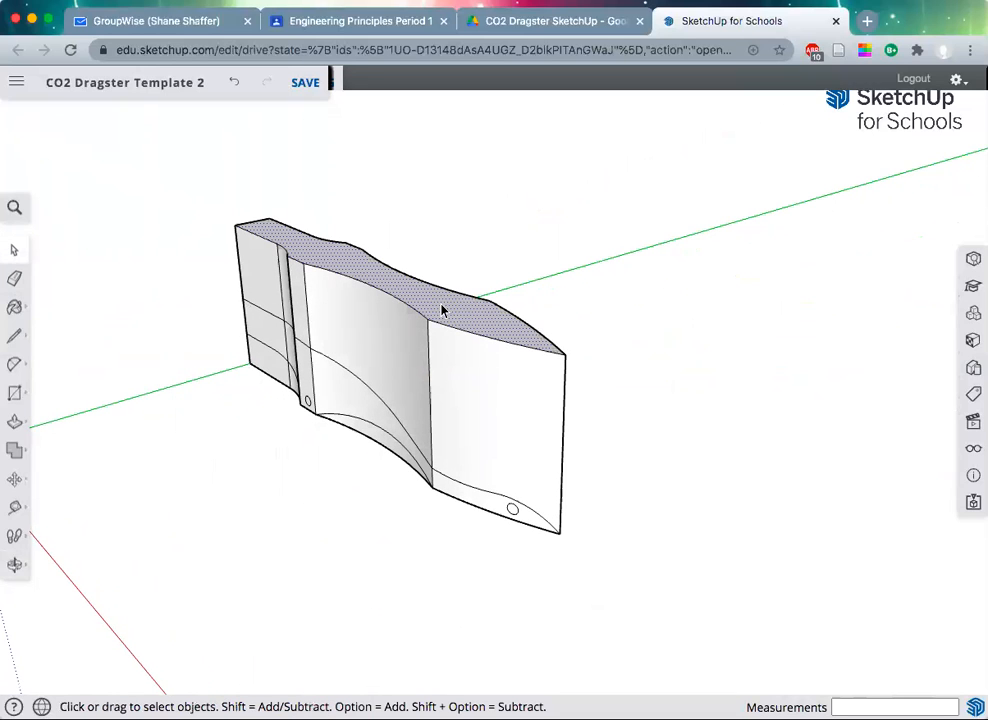
key("Delete")
left_click(392, 345)
key("Delete")
left_click(510, 400)
key("Delete")
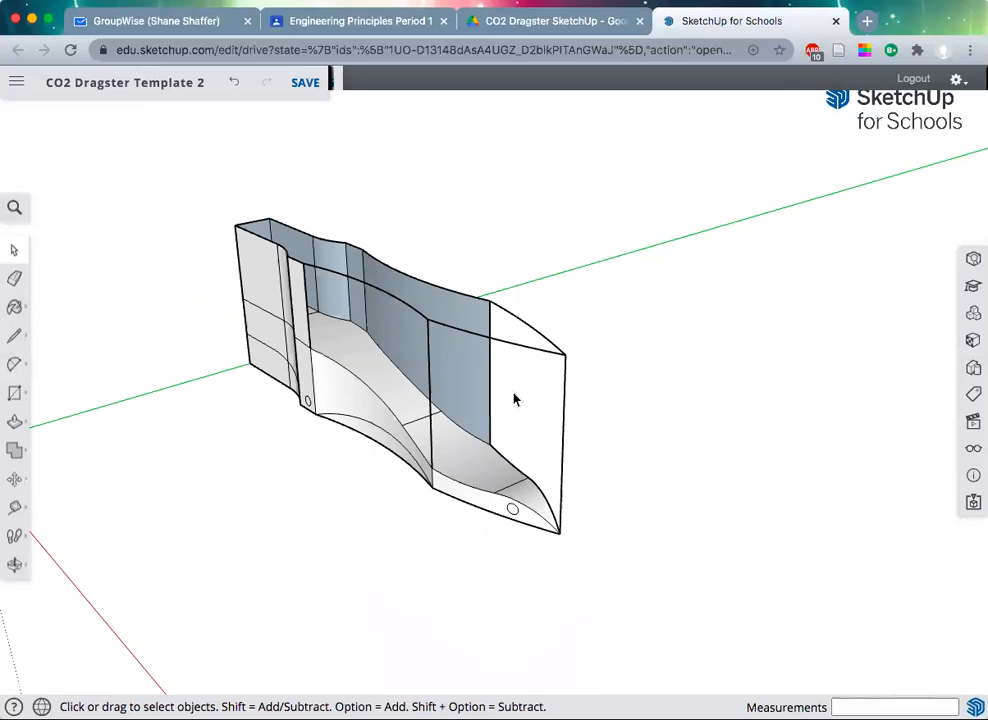
Delete the far middle side face above the body and the narrow near-side strips above the rear axle hole
left_click(468, 392)
key("Delete")
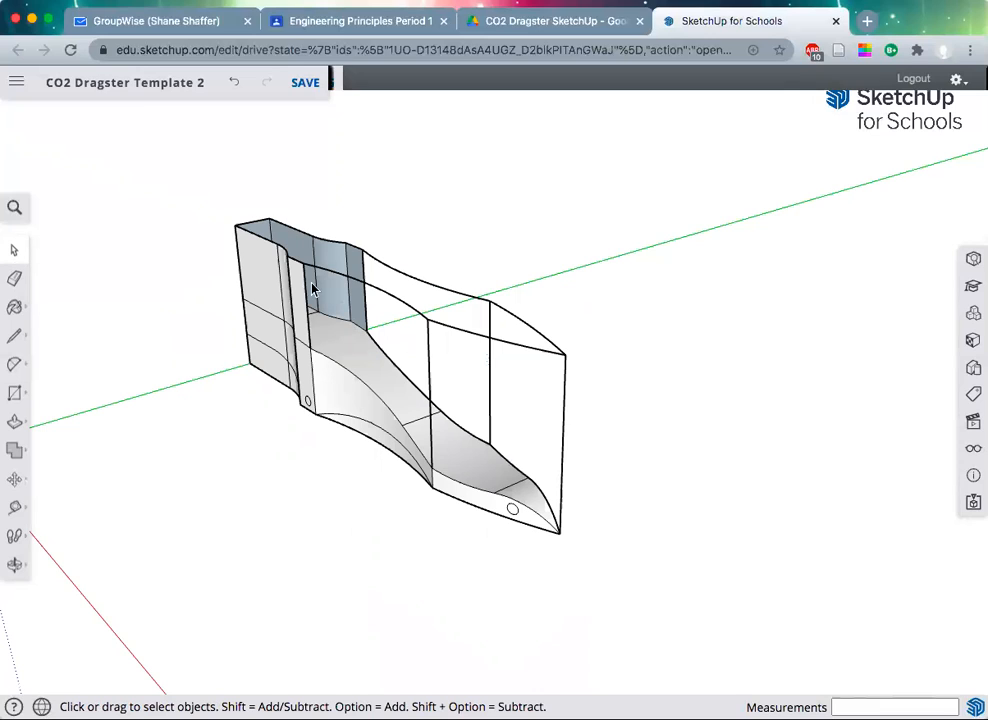
left_click(299, 304)
key("Delete")
key("Delete")
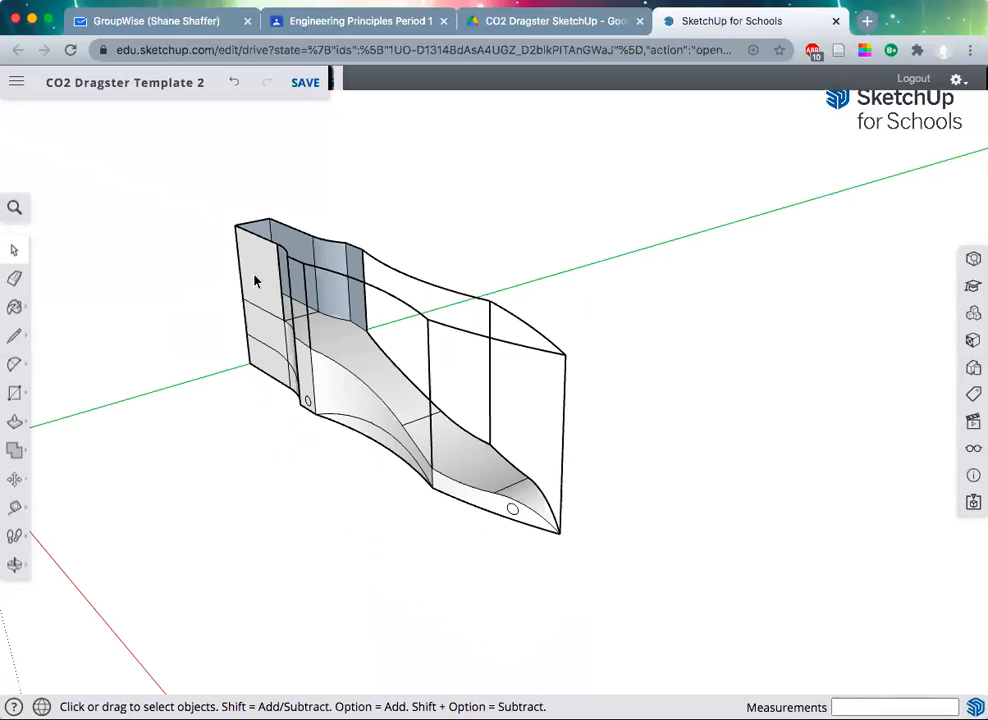
Delete the near rear side faces, the remaining far rear side faces and the back end face above the car body
left_click(262, 278)
key("Delete")
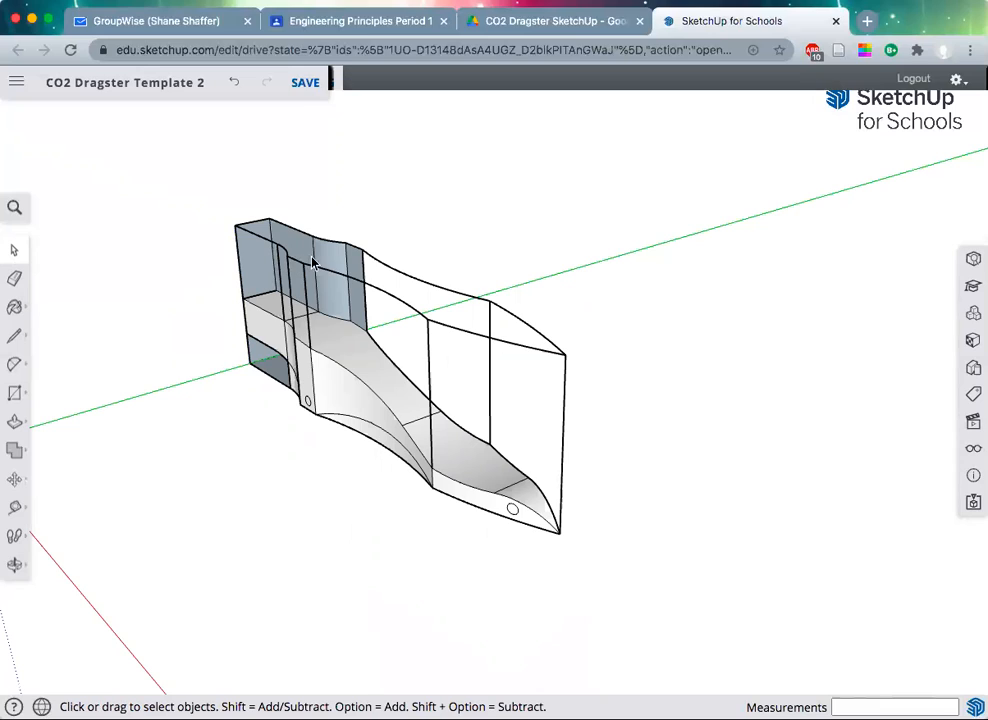
key("Delete")
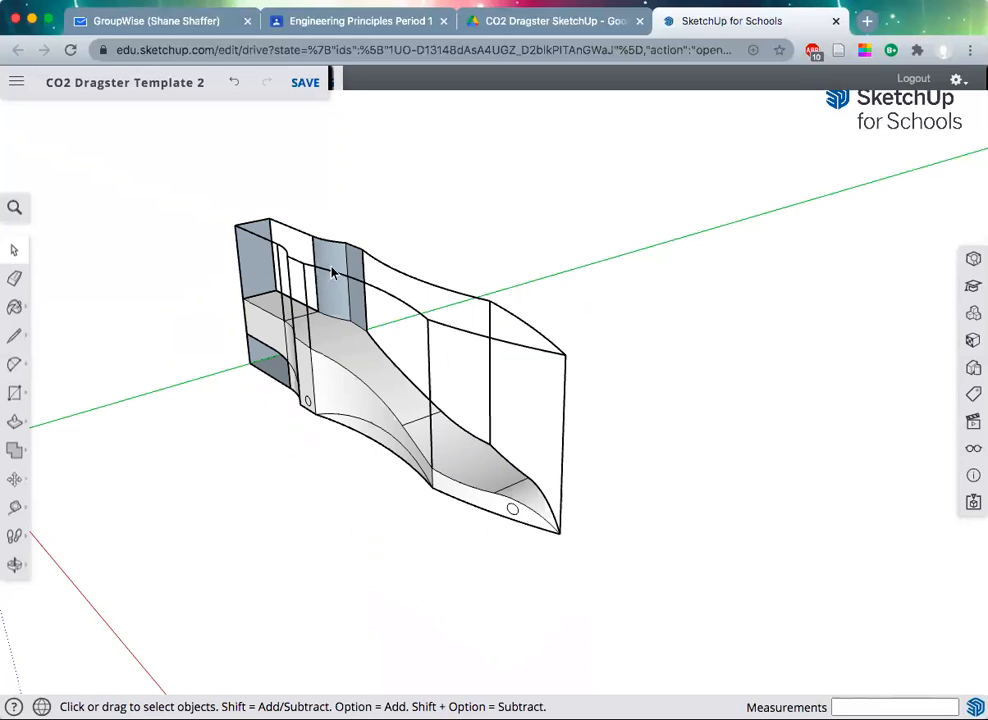
left_click(341, 271)
key("Delete")
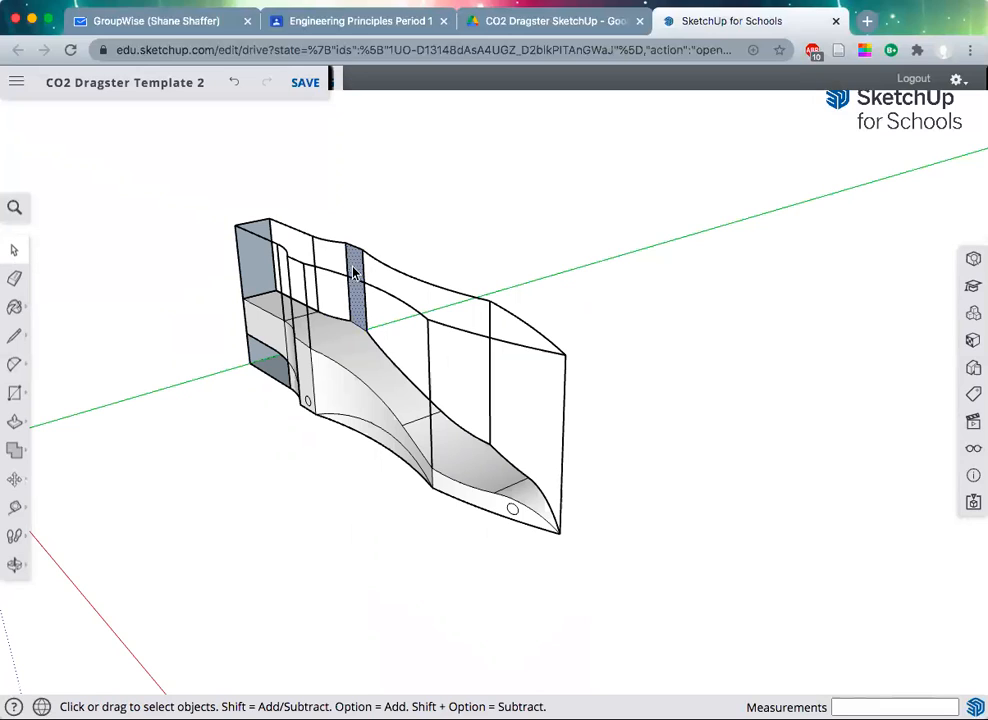
left_click(256, 262)
key("Delete")
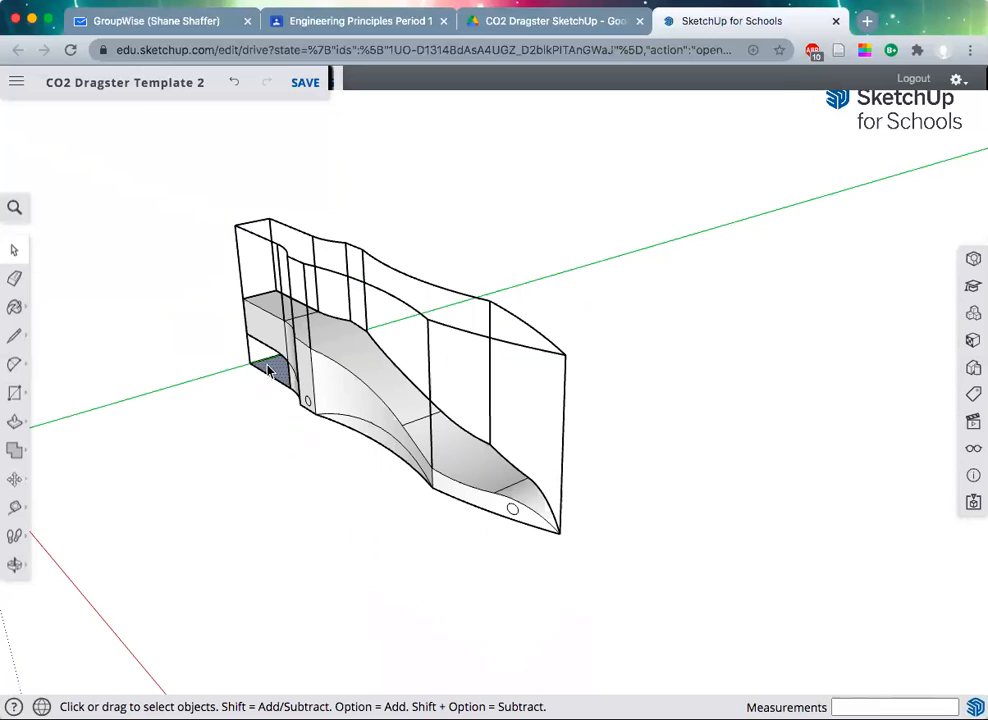
Delete the flat bottom faces beneath the rear and middle arches and the near side face below the middle arch
key("Delete")
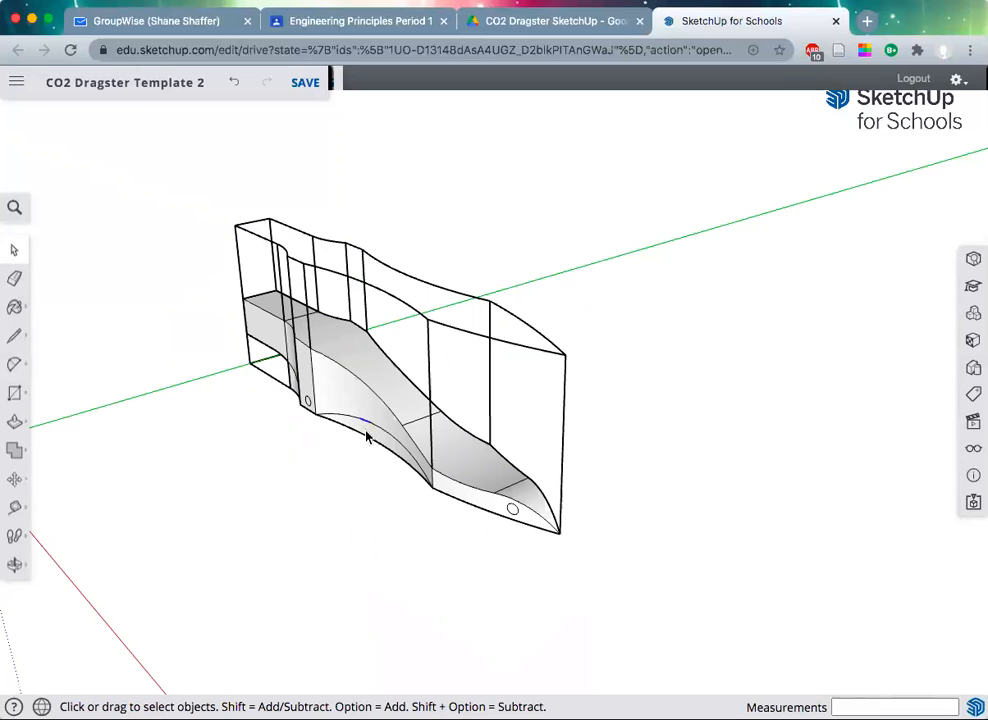
key("Delete")
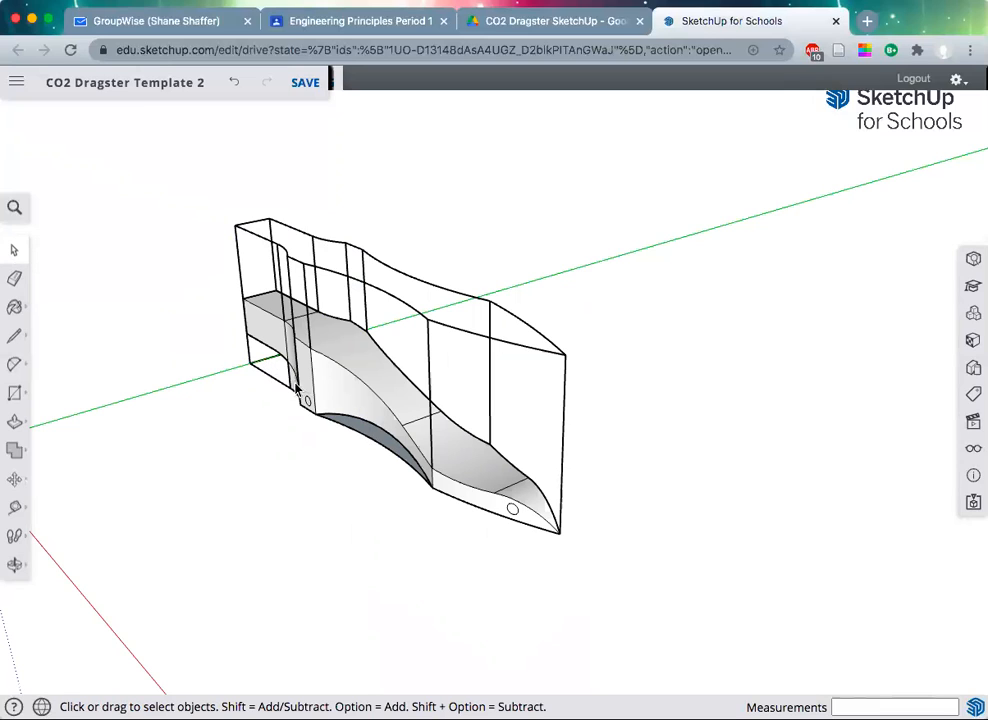
left_click(383, 448)
left_click(388, 448)
key("Delete")
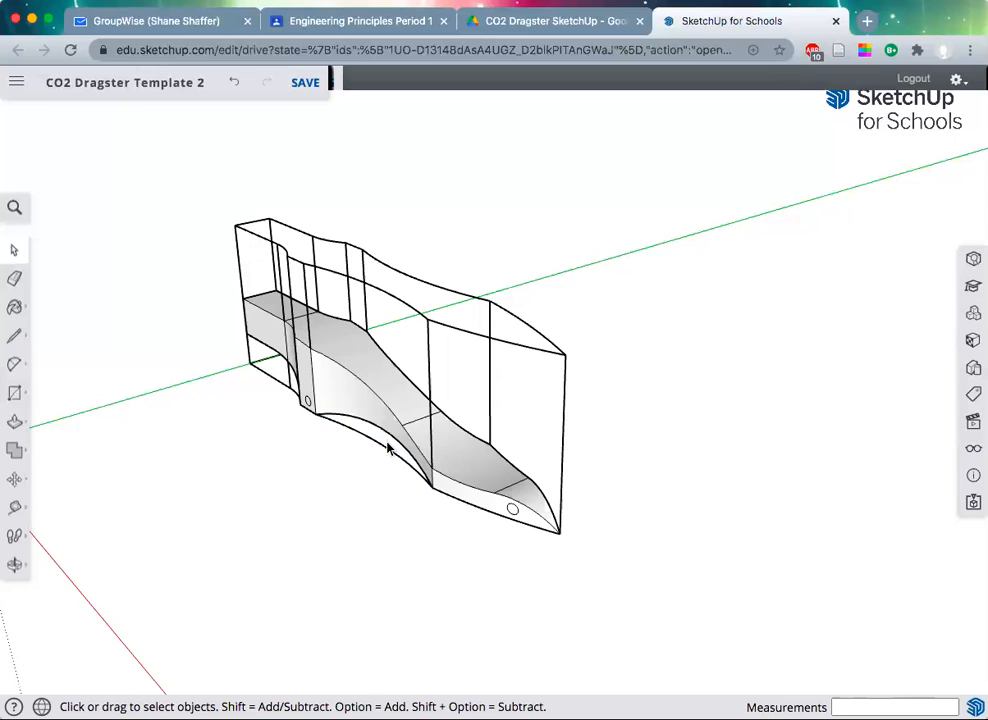
Erase the leftover outline edges and vertical lines above the rear half of the car body
key("e")
left_click(261, 219)
left_click(251, 233)
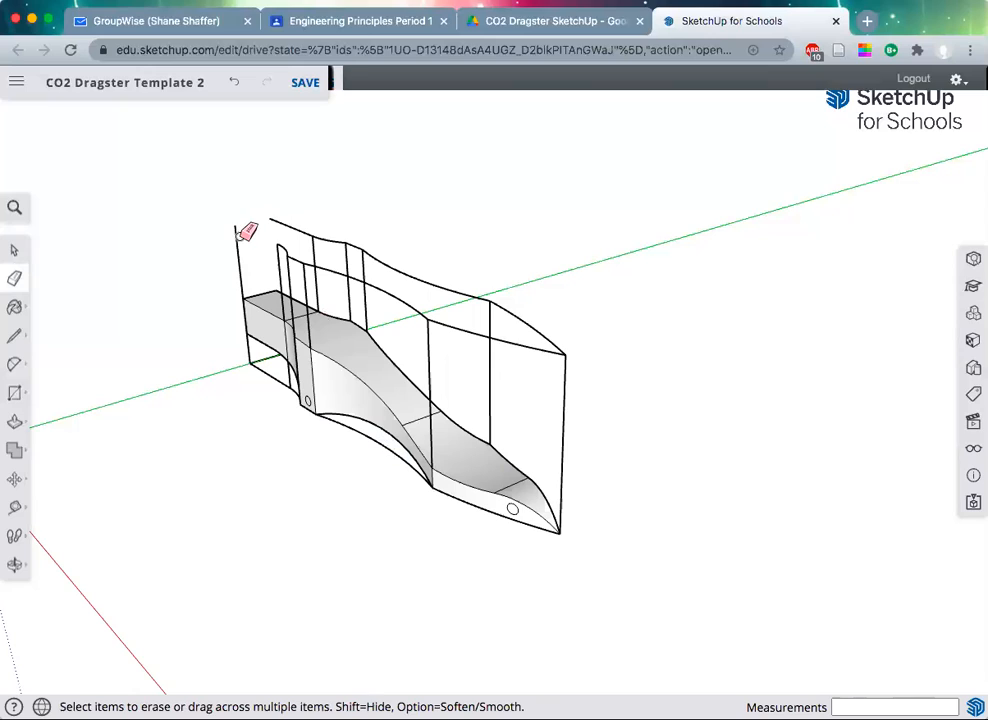
left_click(238, 233)
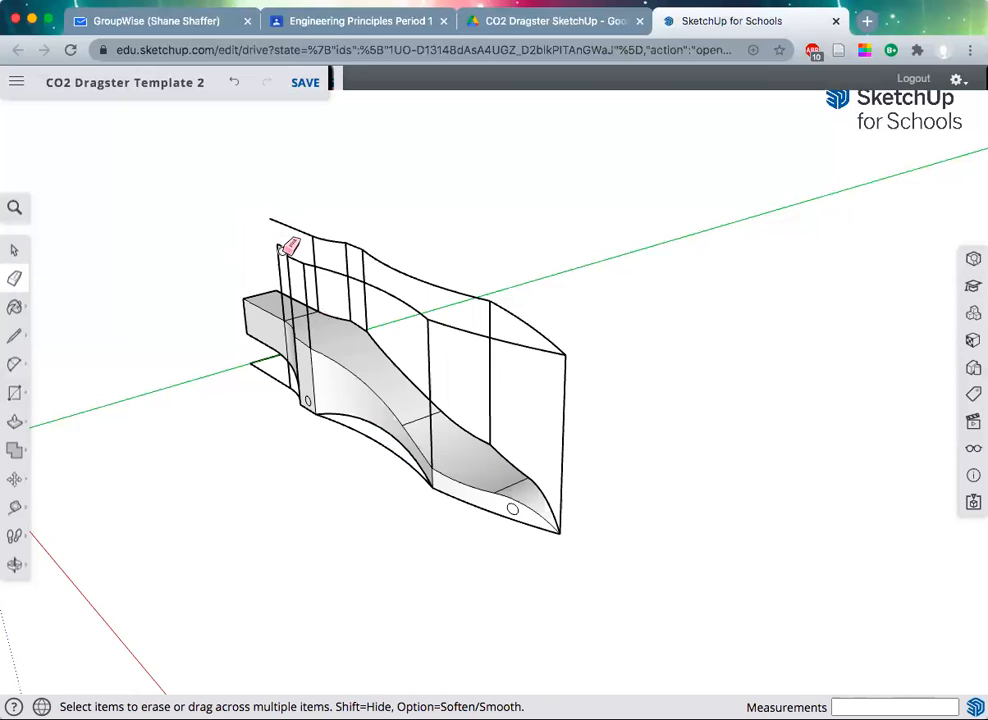
left_click(286, 249)
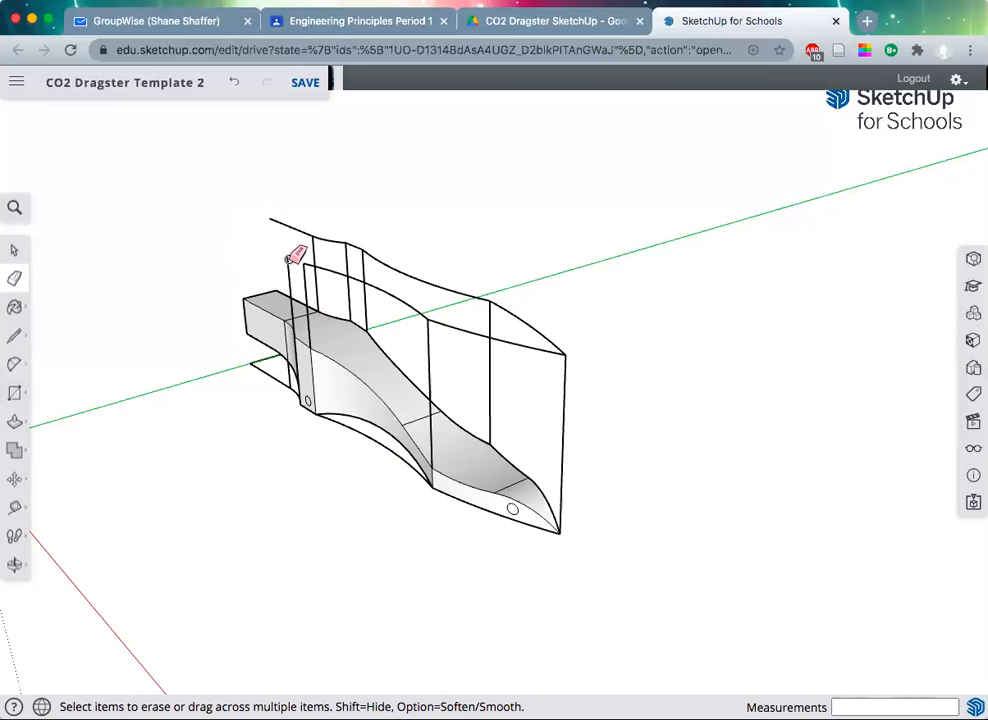
left_click(288, 263)
left_click(308, 266)
left_click(310, 266)
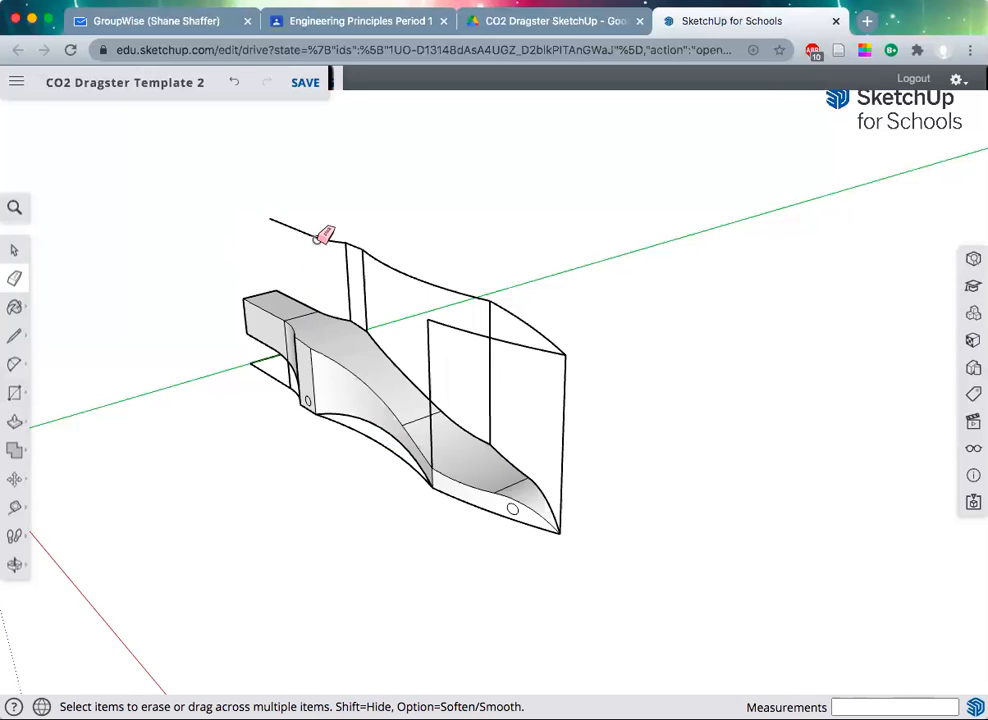
left_click(312, 225)
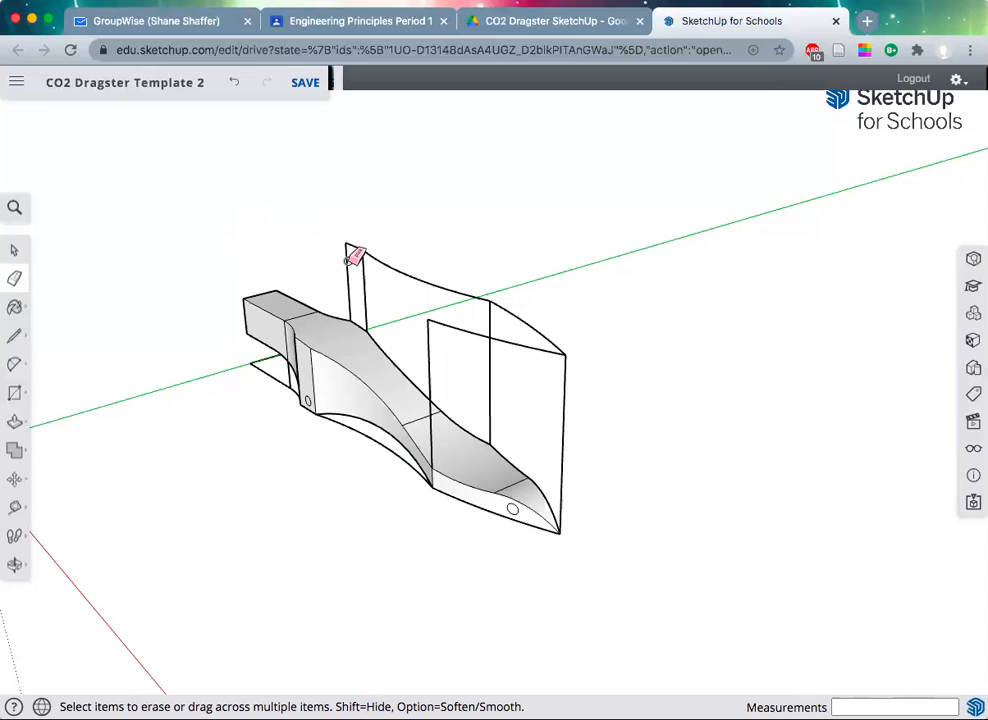
Erase the remaining edges above the middle and front of the body and the leftover bottom edges beneath the near-side arches
left_click_drag(349, 259, 364, 249)
left_click(379, 259)
left_click(502, 312)
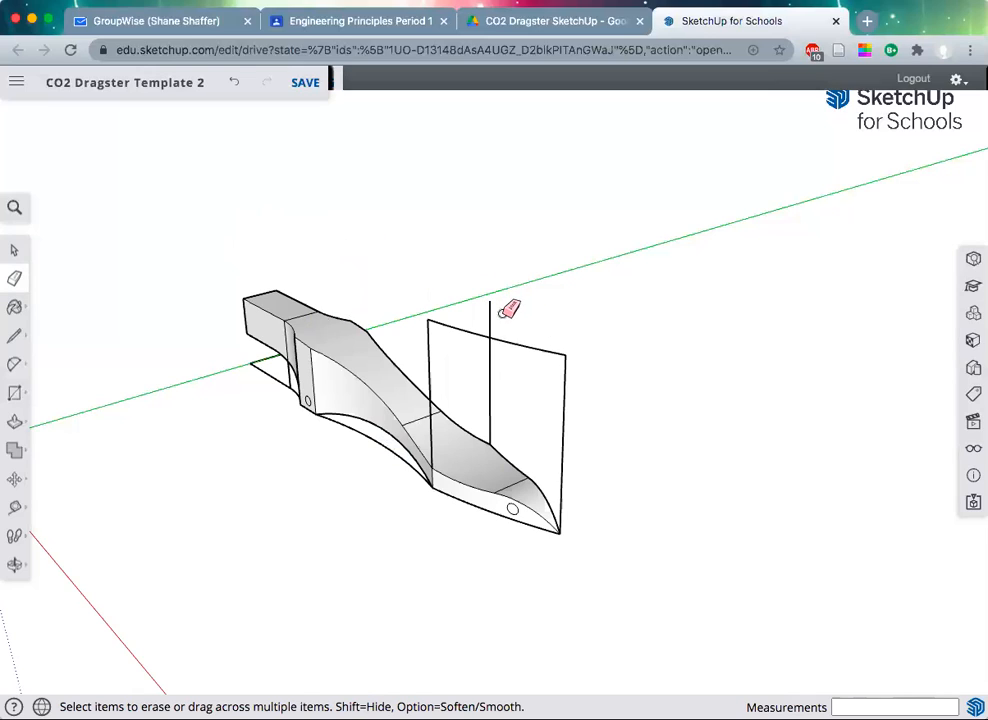
left_click(489, 331)
left_click(488, 335)
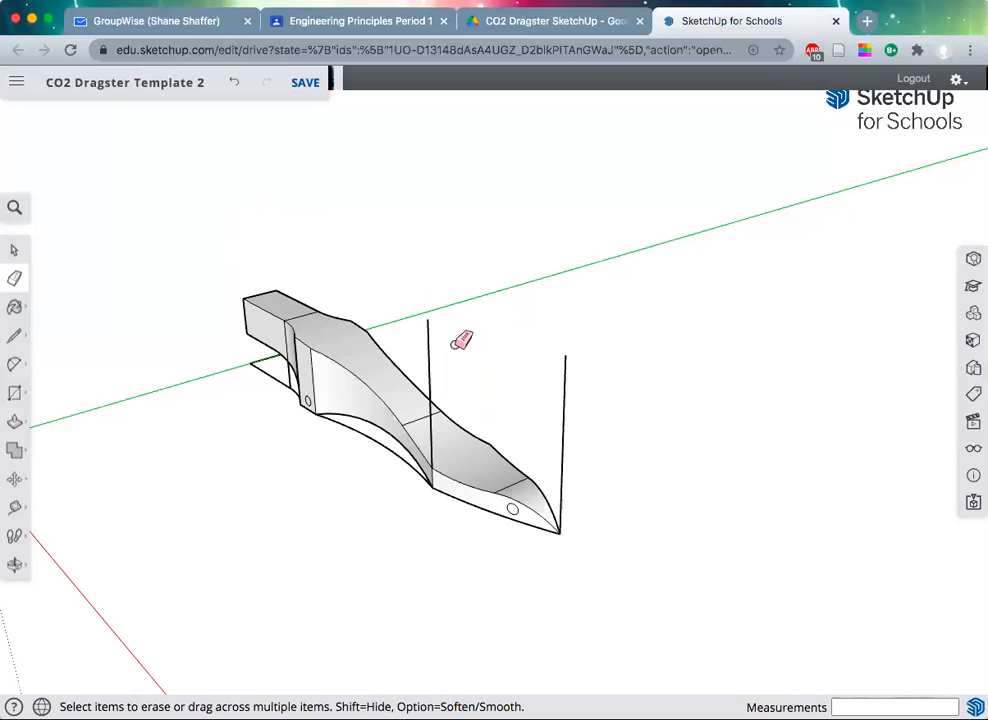
left_click(431, 343)
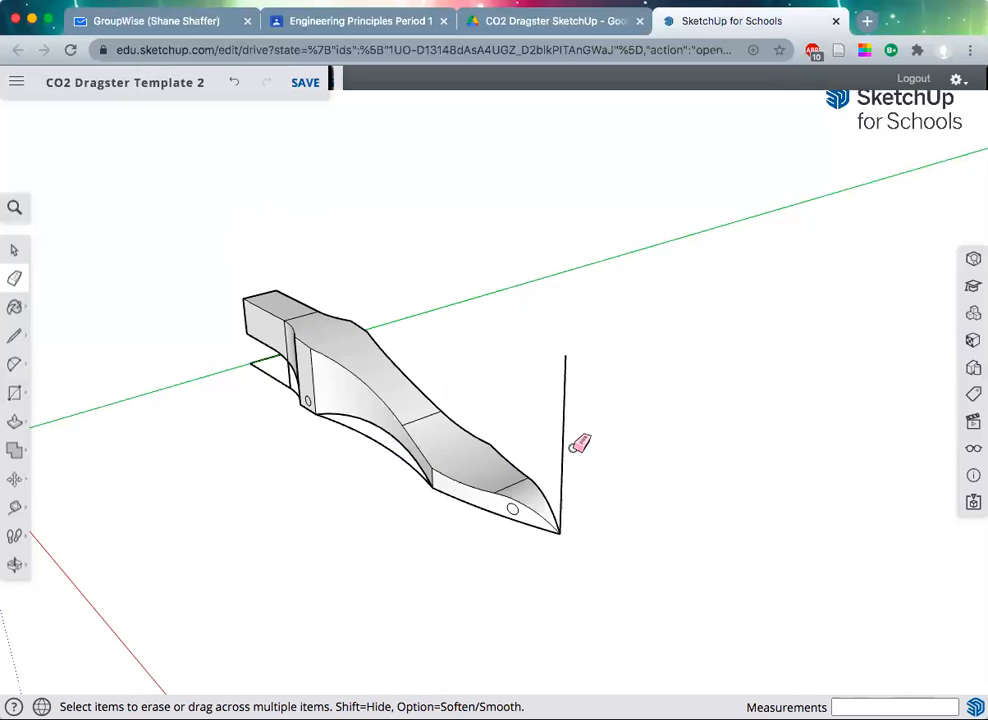
left_click(565, 421)
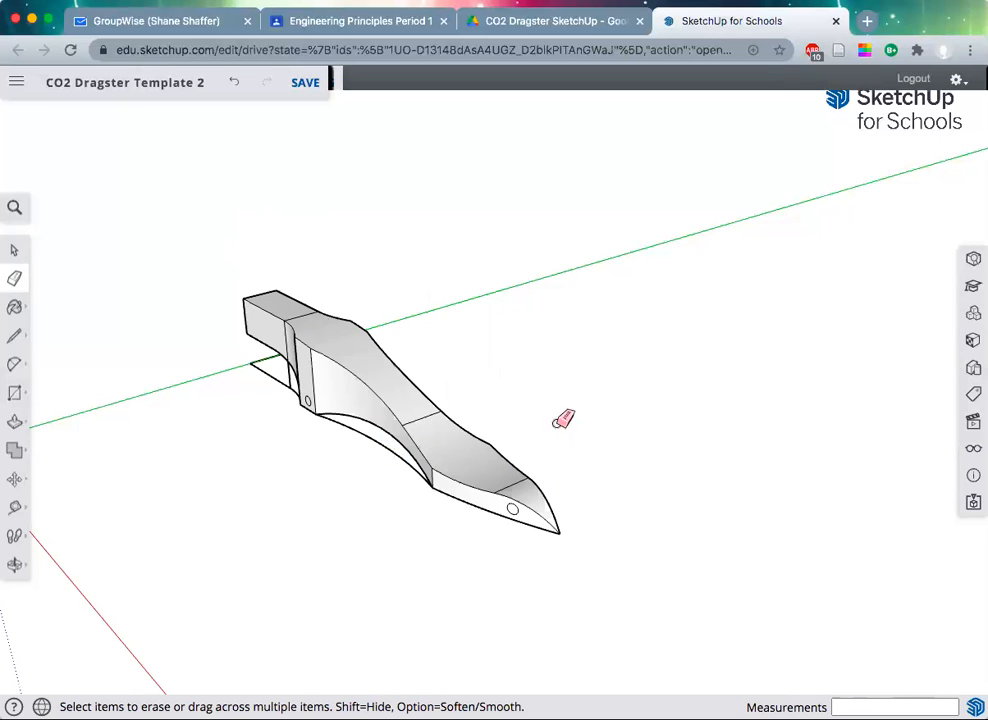
left_click(392, 447)
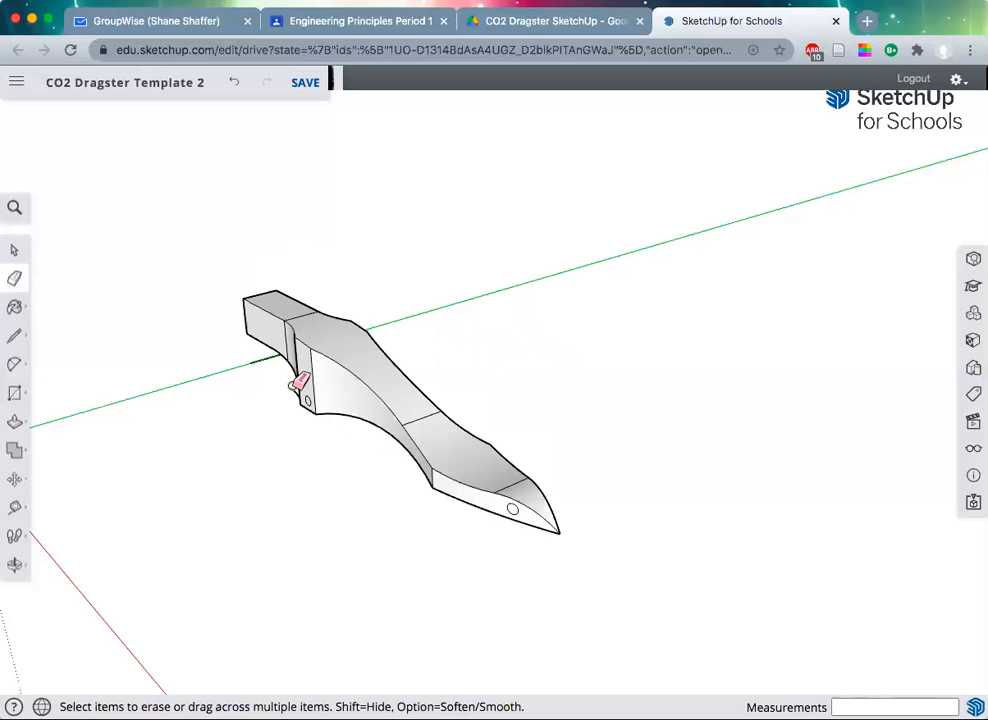
On the opposite side of the car, delete the leftover side faces below the middle and rear underside arches
key("o")
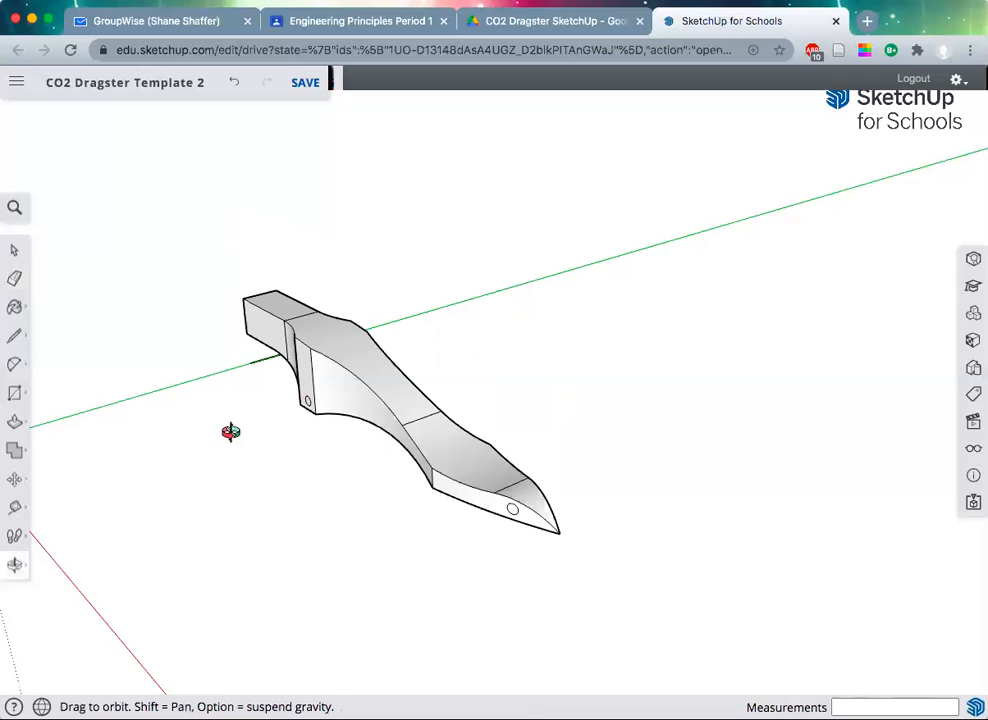
left_click_drag(430, 440, 523, 432)
left_click_drag(450, 446, 626, 373)
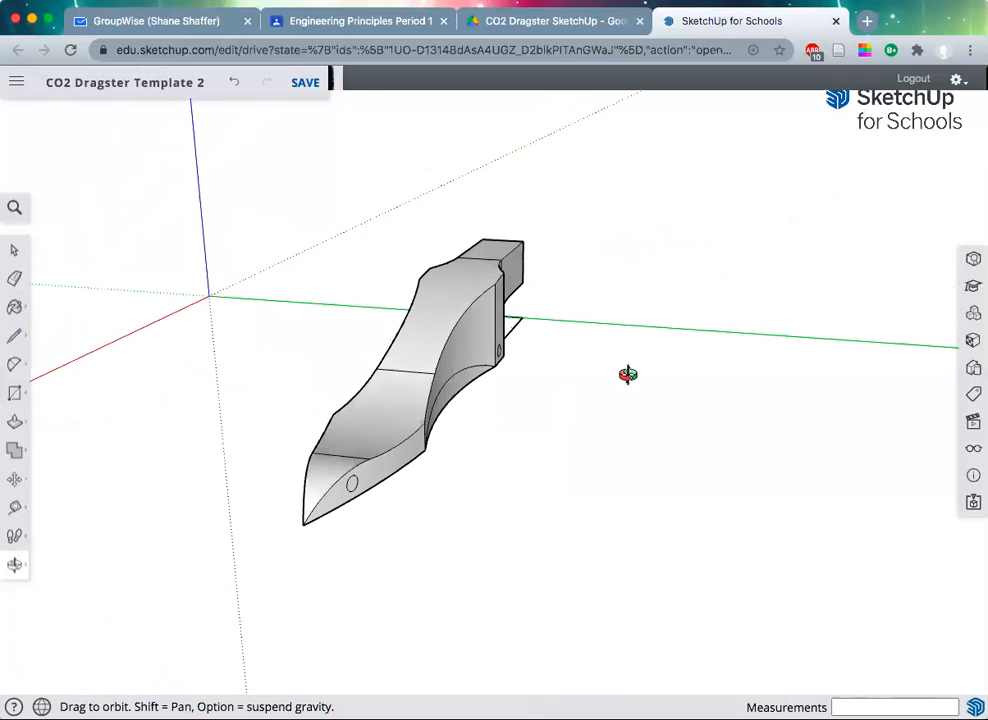
left_click_drag(452, 364, 401, 397)
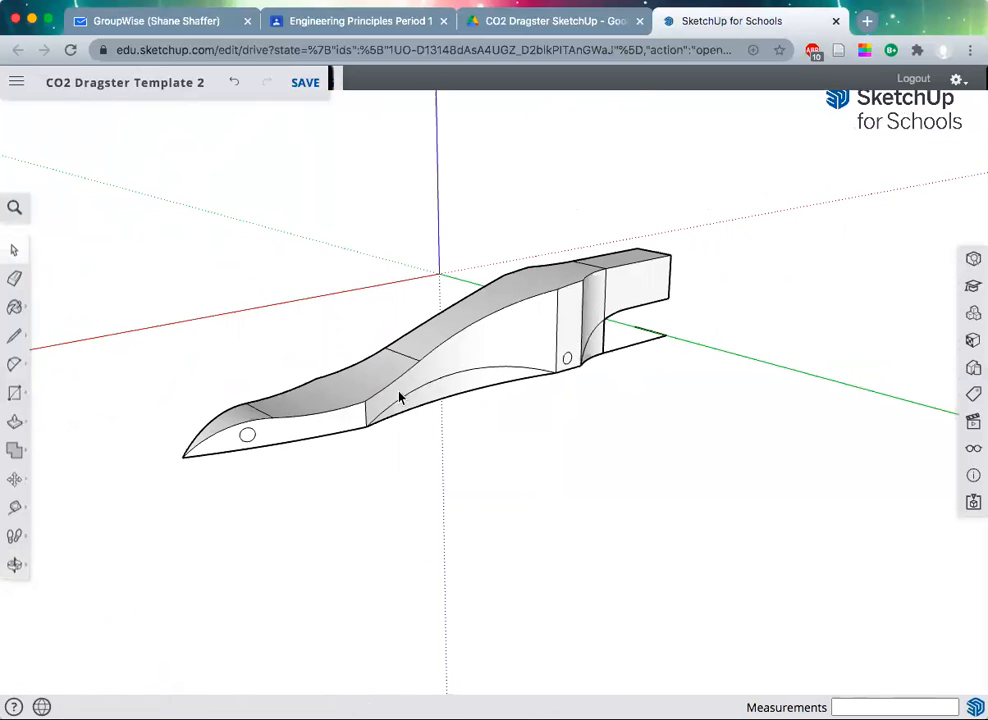
key("space")
left_click(476, 388)
key("Delete")
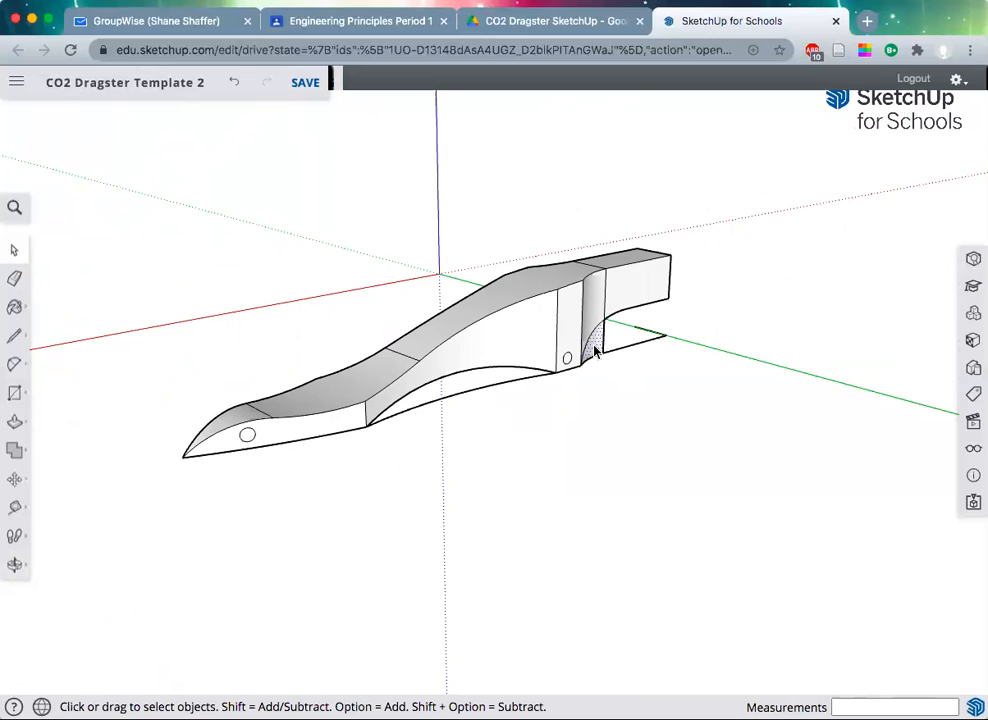
Erase the leftover bottom edges beneath the rear and middle underside arches on this side of the car
key("e")
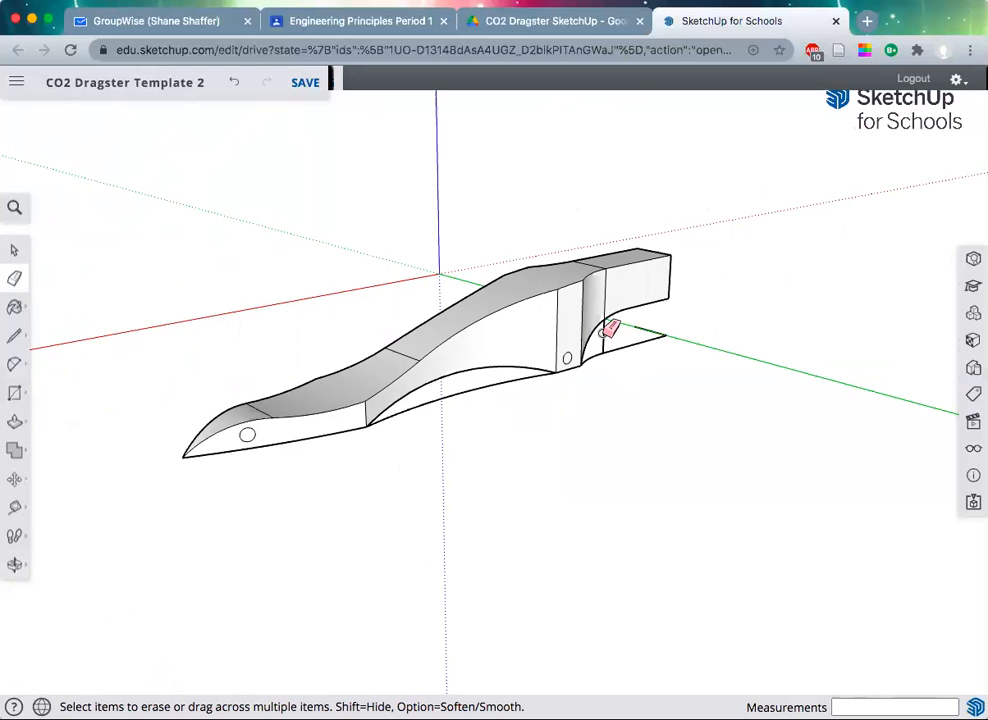
mouse_move(609, 332)
left_mouse_down()
mouse_move(620, 340)
mouse_move(659, 332)
mouse_move(600, 352)
left_mouse_up()
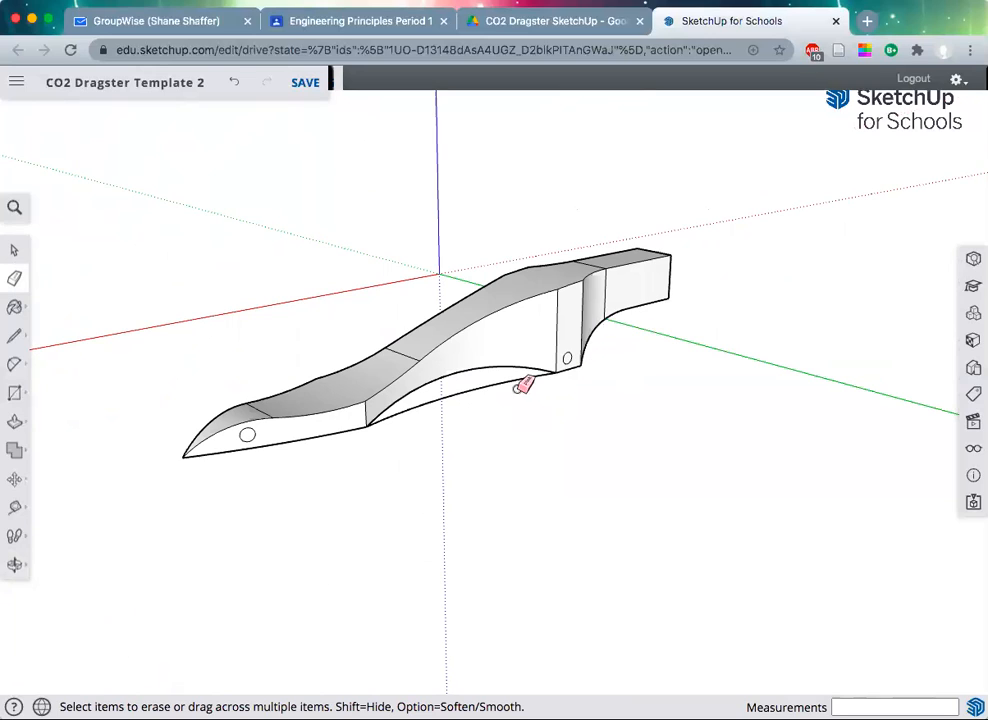
mouse_move(512, 379)
left_mouse_down()
mouse_move(485, 397)
mouse_move(699, 393)
mouse_move(785, 356)
mouse_move(842, 296)
mouse_move(607, 374)
mouse_move(686, 442)
mouse_move(723, 415)
mouse_move(756, 351)
mouse_move(677, 437)
mouse_move(800, 421)
mouse_move(573, 419)
mouse_move(691, 437)
mouse_move(754, 433)
mouse_move(609, 546)
mouse_move(470, 574)
mouse_move(651, 440)
mouse_move(505, 551)
mouse_move(390, 546)
mouse_move(620, 366)
mouse_move(668, 342)
mouse_move(686, 342)
mouse_move(685, 354)
left_mouse_up()
Draw two diagonal lines between opposite corners of the square face at the car's rear end
key("o")
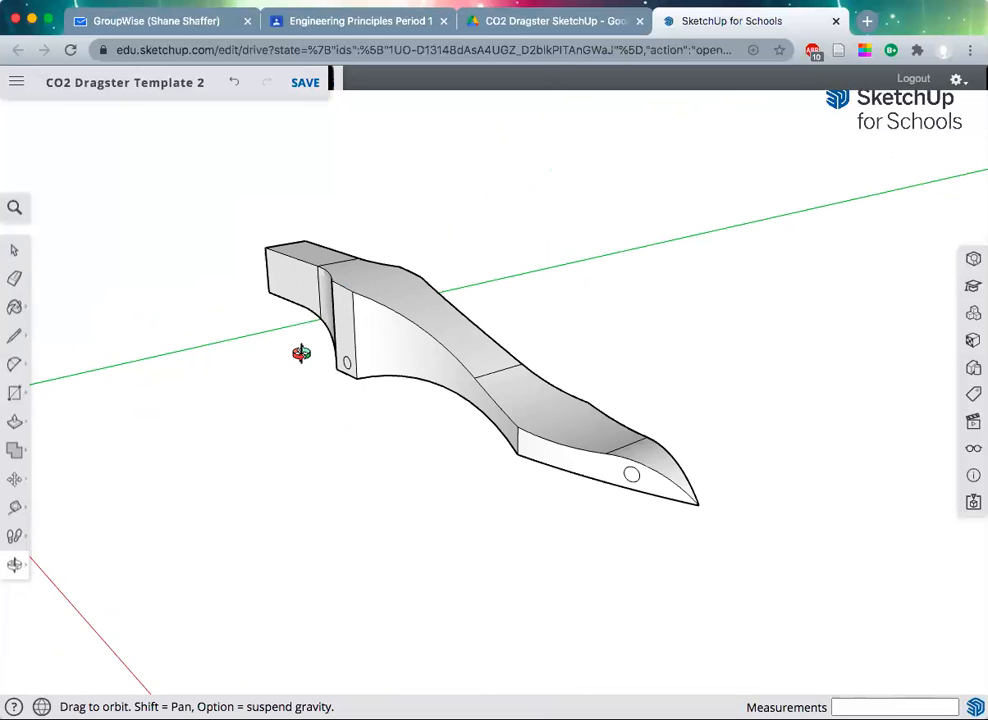
left_click_drag(437, 388, 357, 463)
left_click_drag(472, 432, 375, 412)
left_click_drag(494, 399, 668, 372)
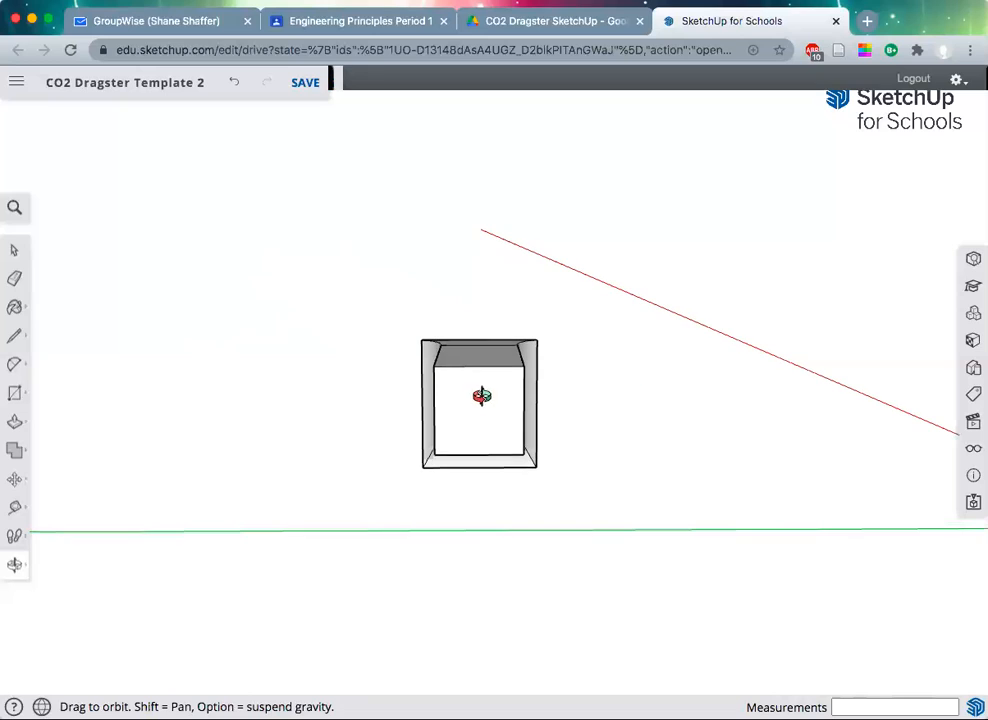
left_click(15, 337)
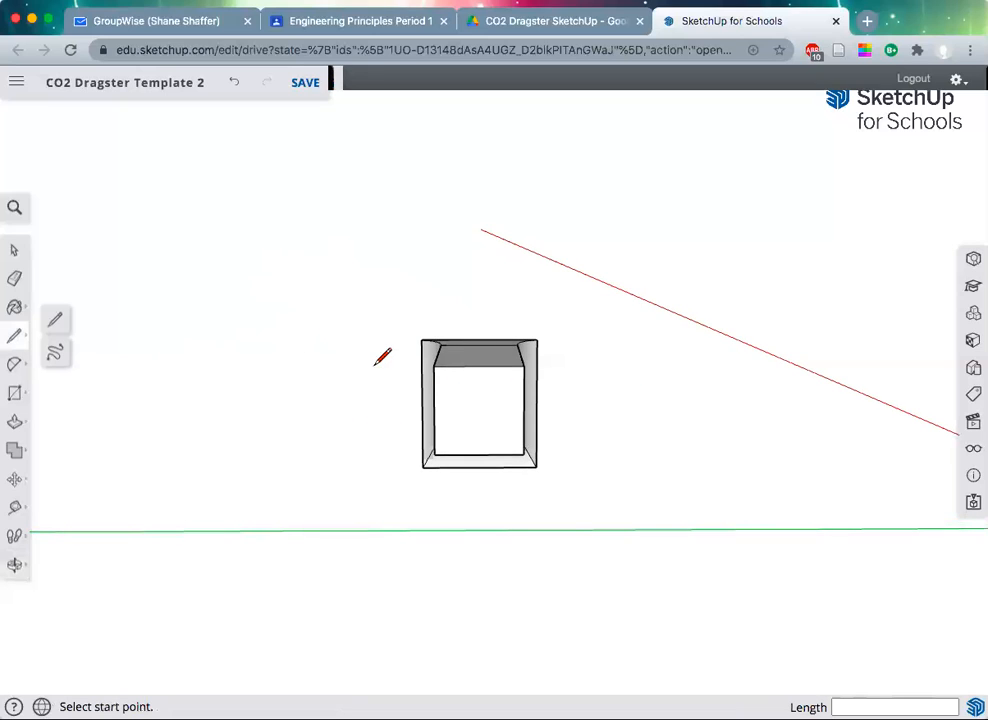
left_click(433, 366)
left_click(524, 454)
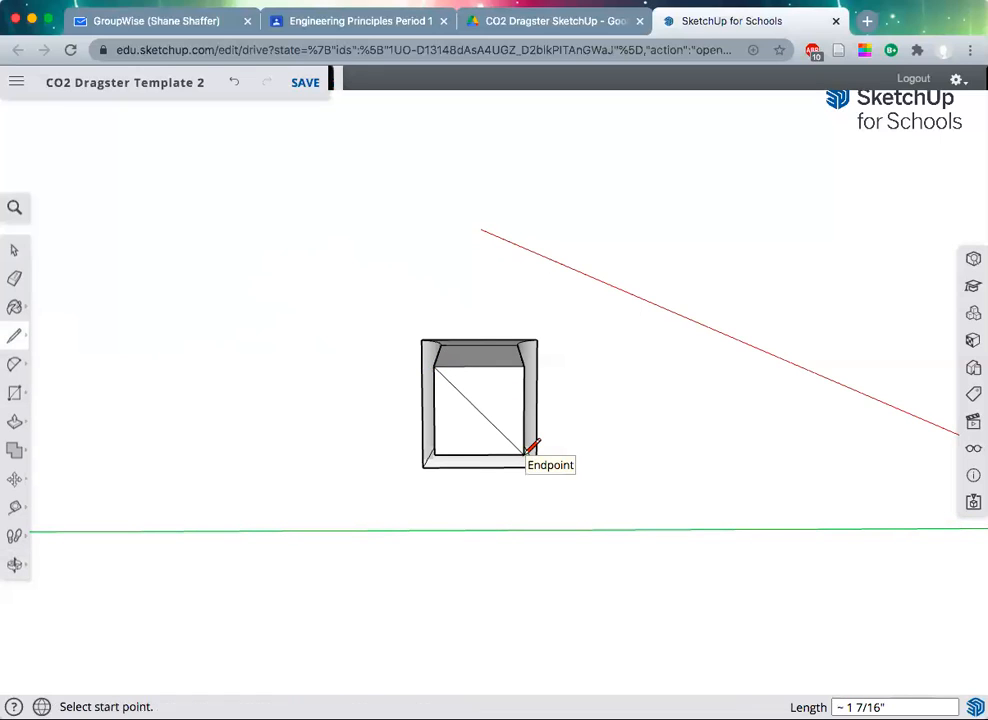
left_click(436, 452)
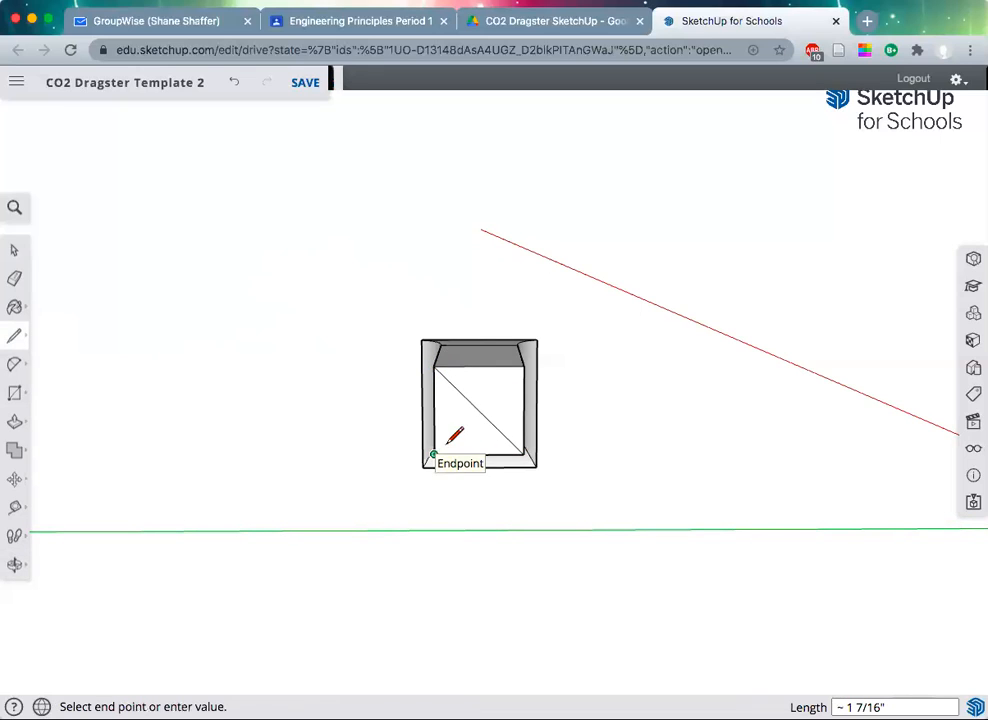
left_click(524, 364)
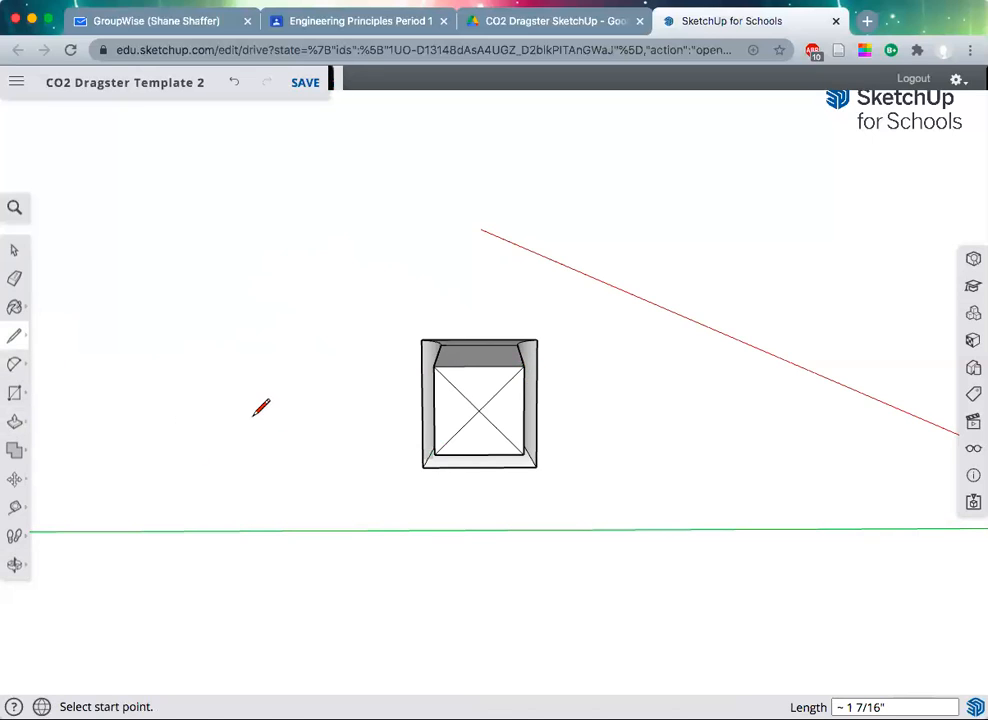
Draw a 3/8" radius circle centred where the rear face's diagonals cross, and erase the diagonals
key("c")
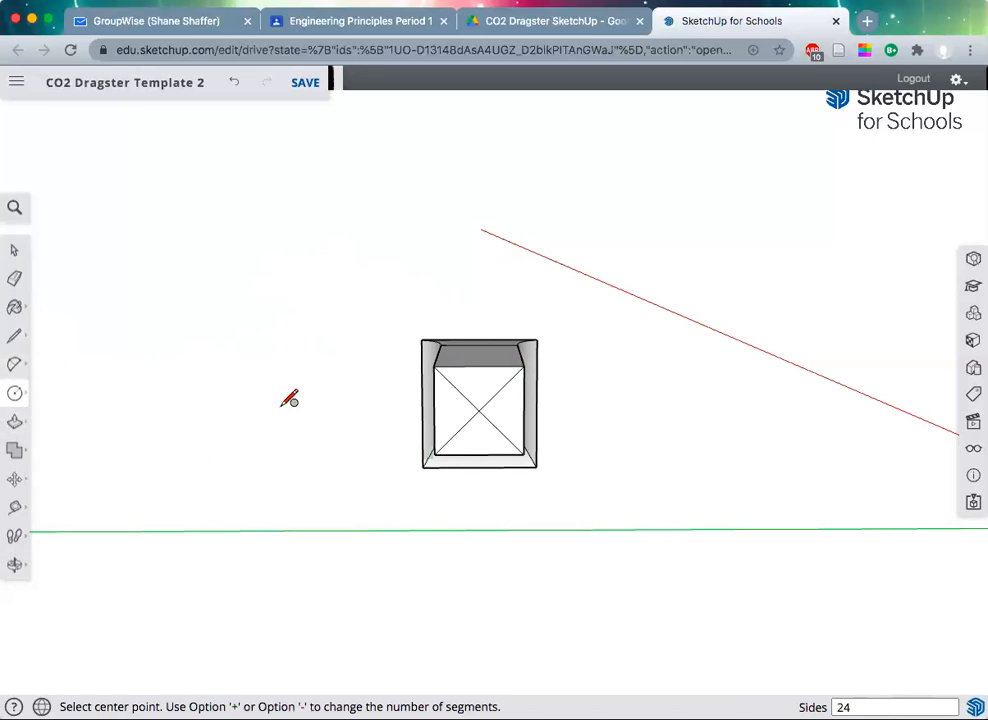
left_click(478, 410)
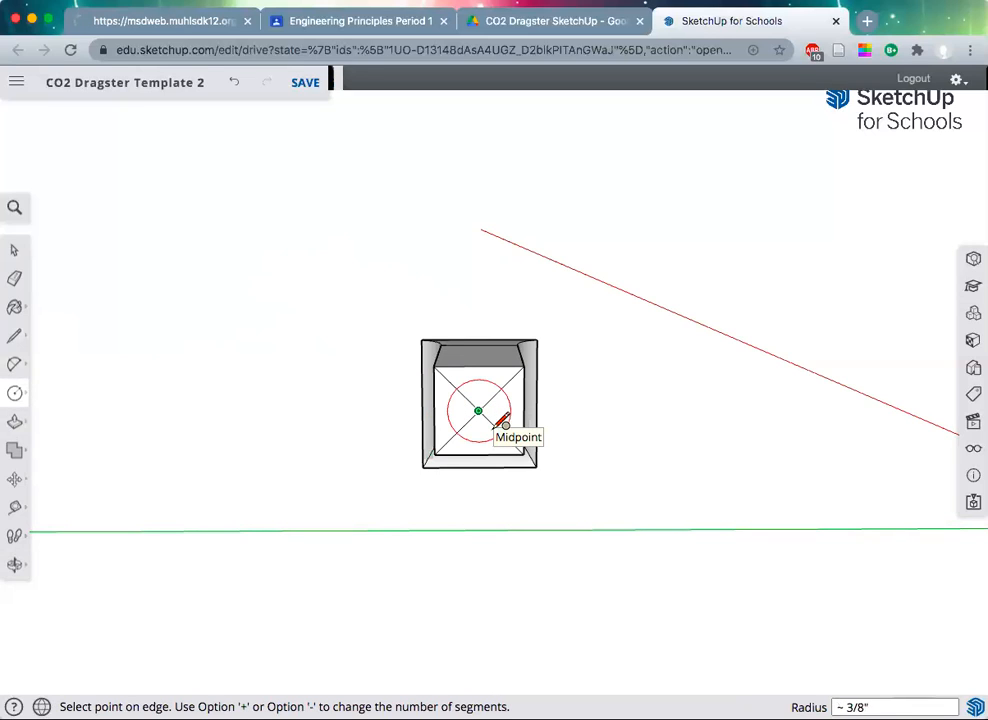
type("3/")
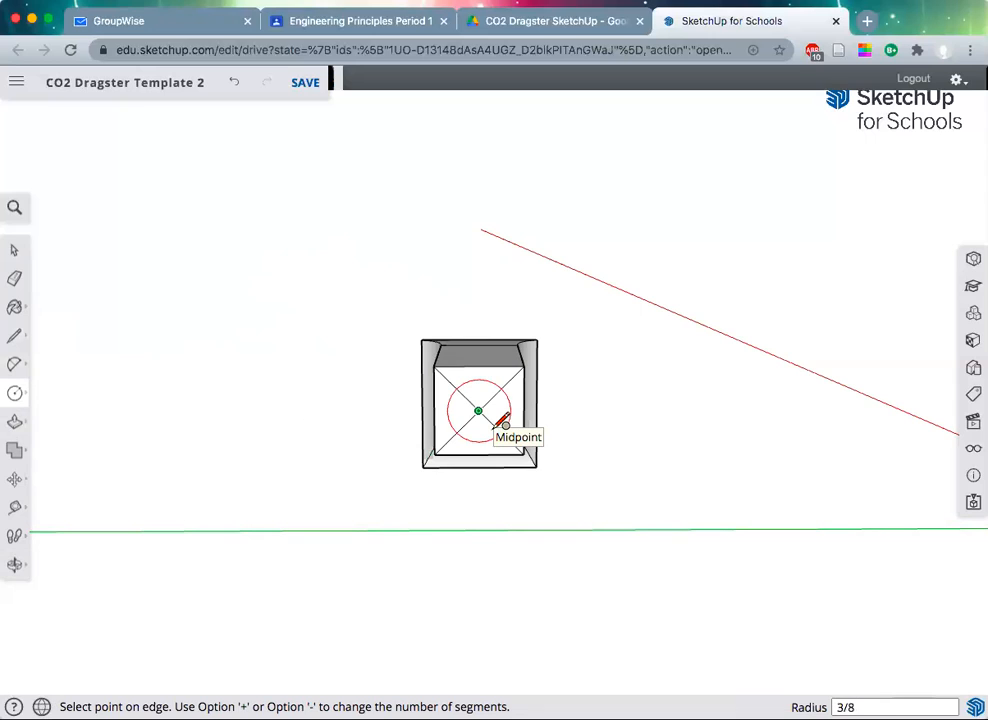
key("Return")
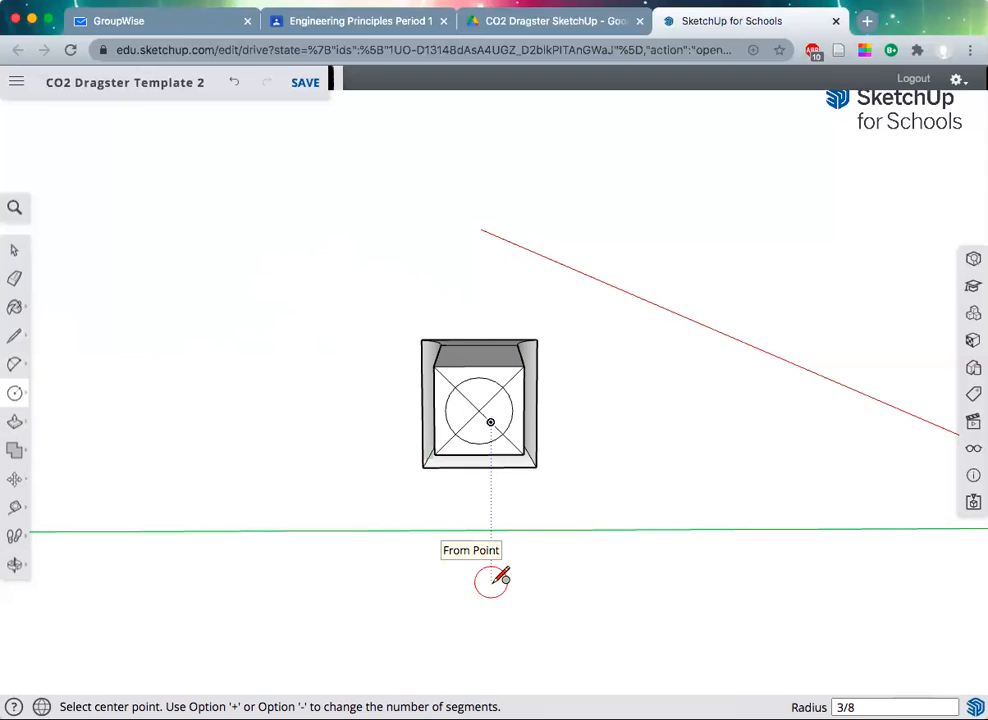
key("e")
left_click_drag(484, 403, 505, 392)
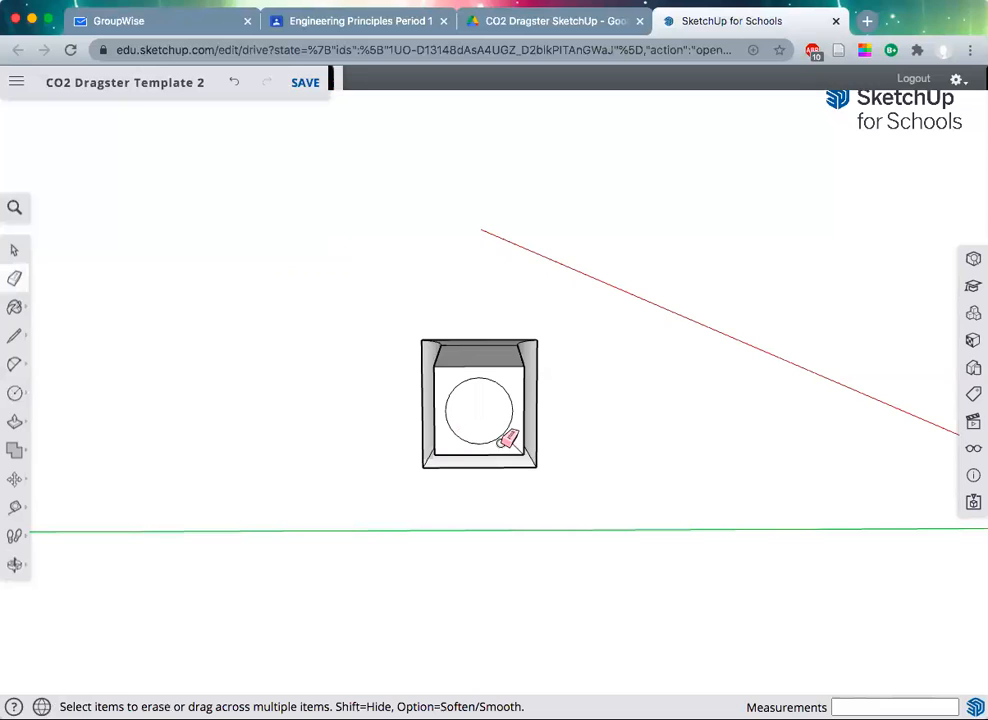
Push the rear face's circle 2" into the car body to form the CO2 cartridge hole
key("o")
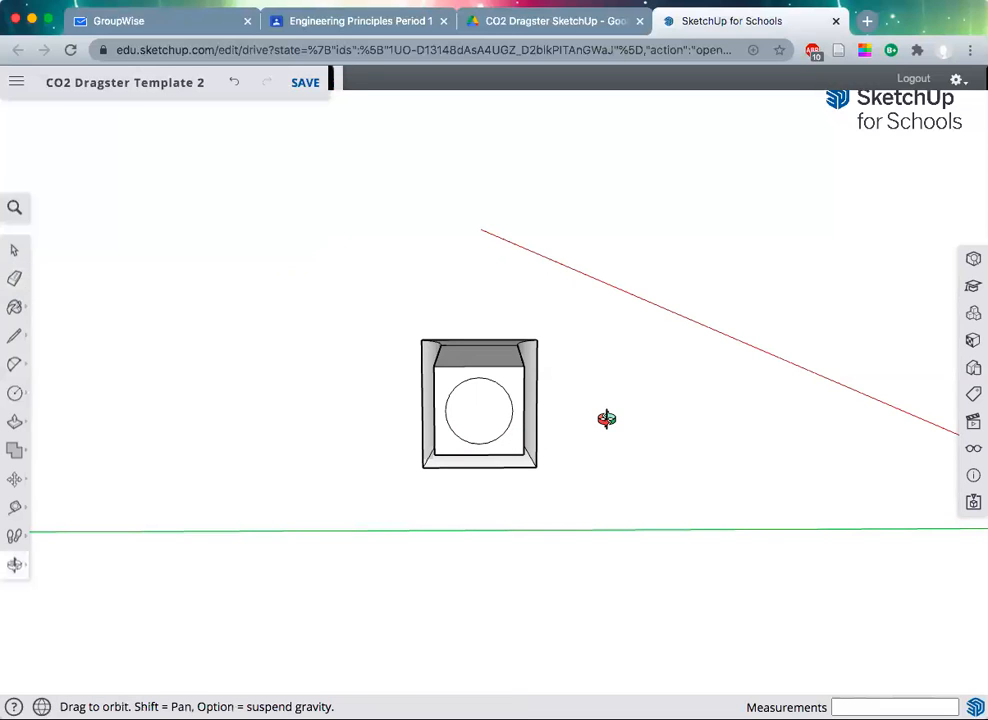
left_click_drag(628, 395, 267, 456)
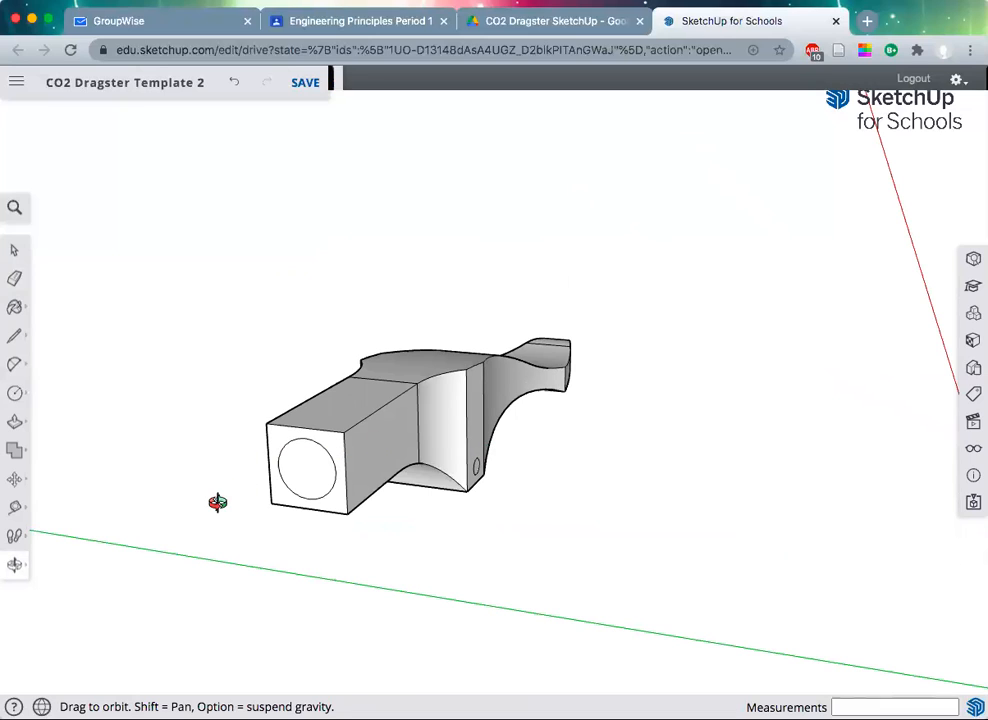
key("p")
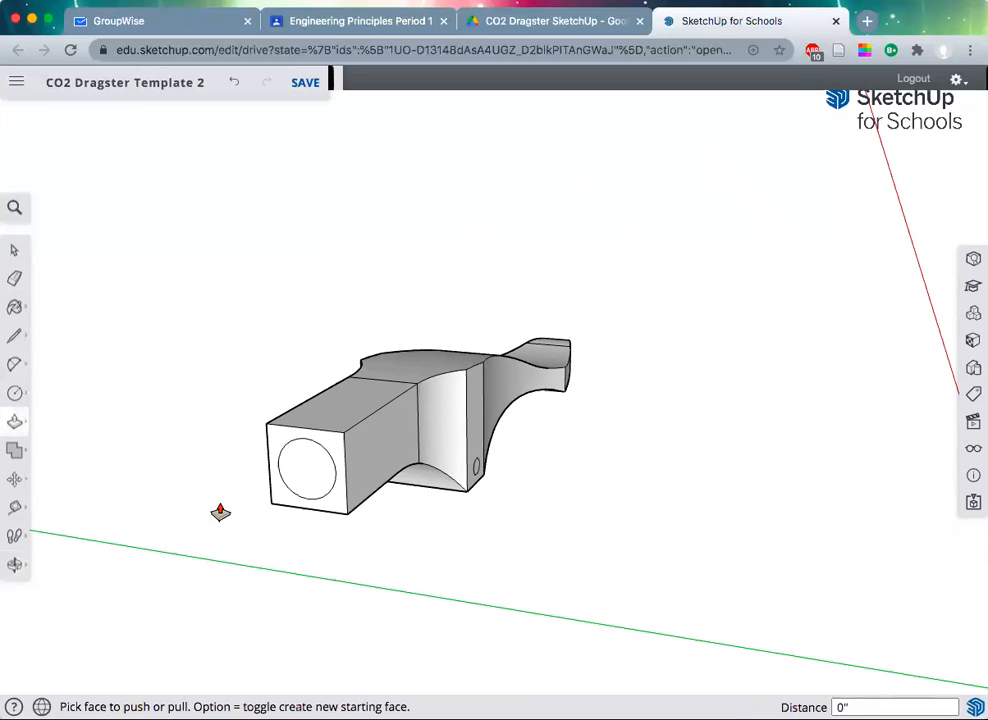
left_click(302, 468)
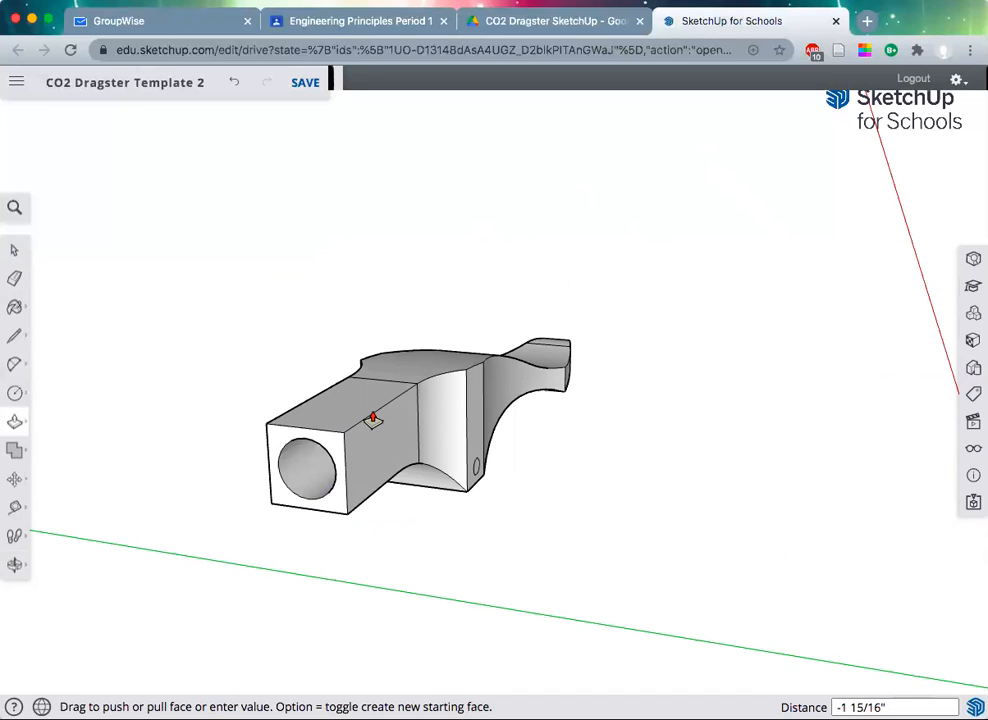
type("2")
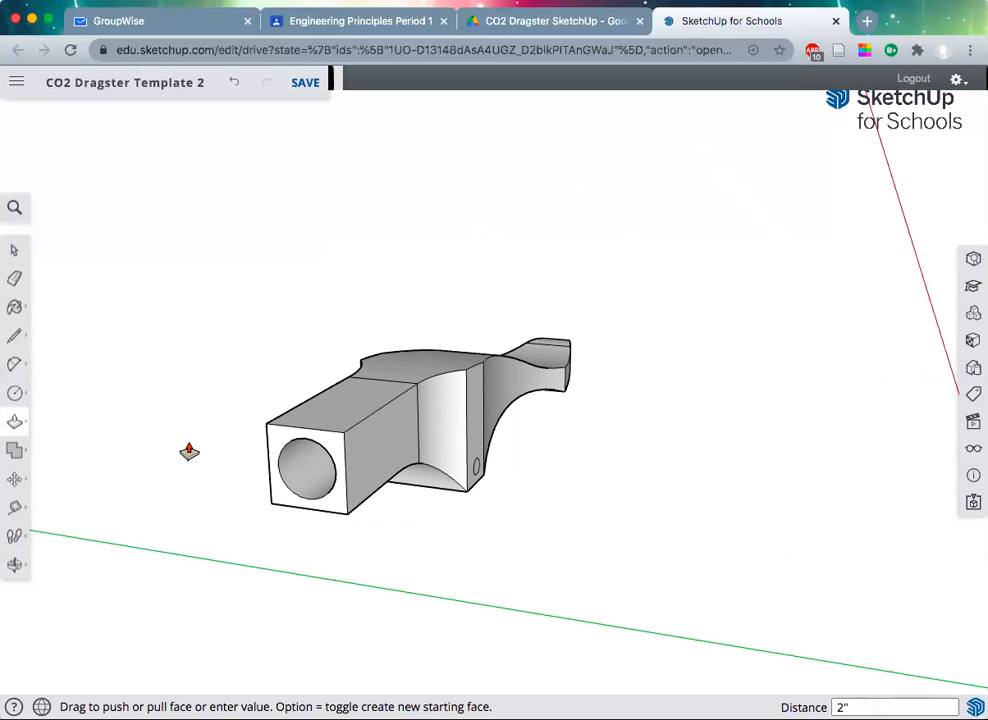
type("o")
left_click_drag(227, 400, 332, 462)
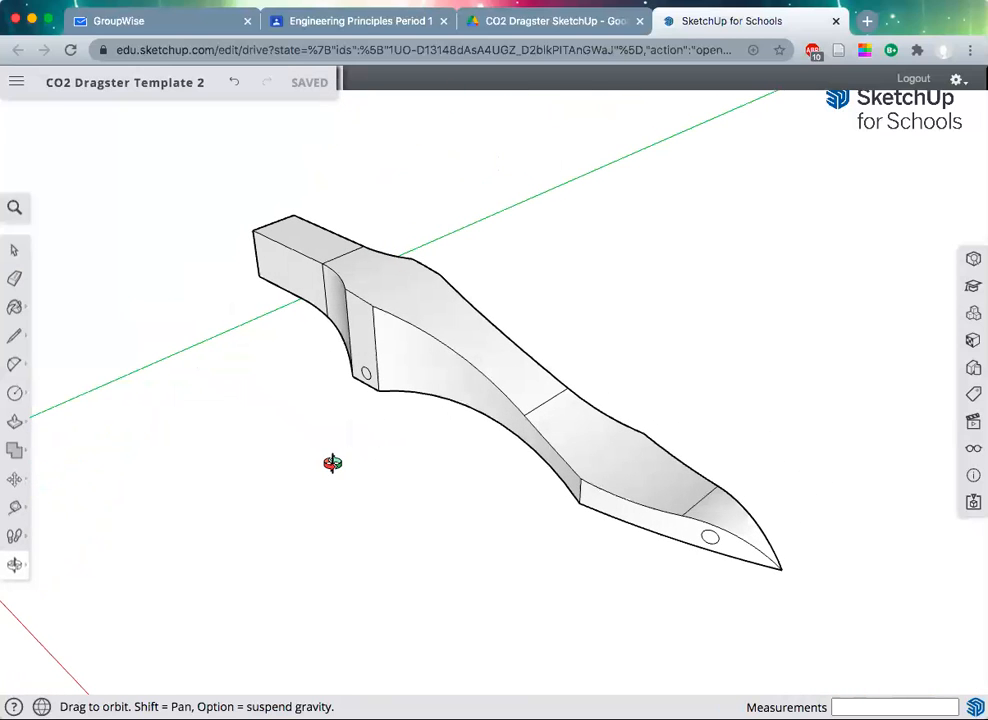